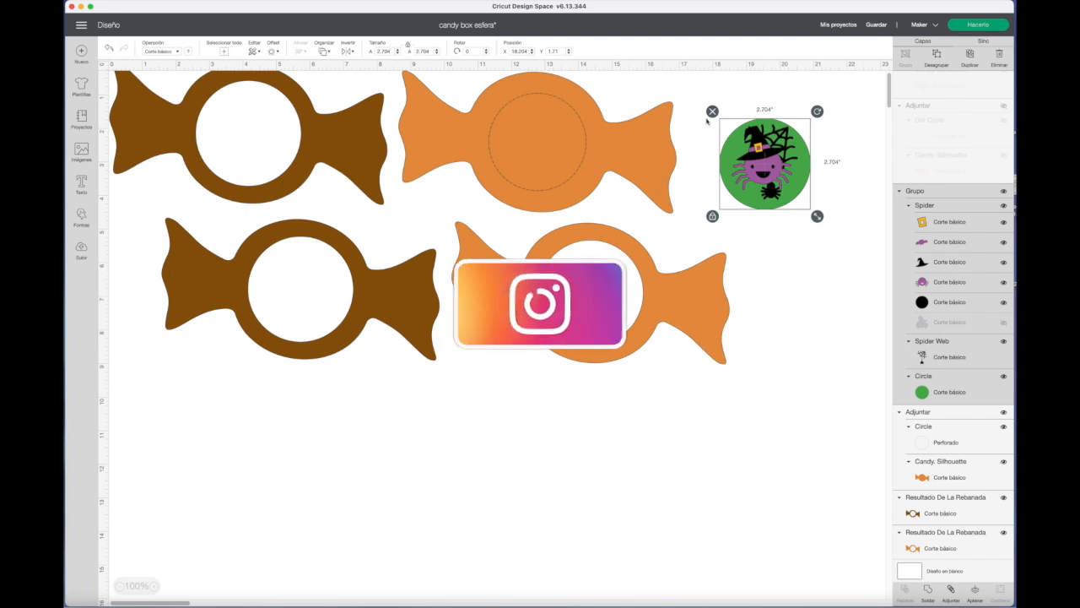
Open the candy box esfera project details and review the materials list and the images used.
{"action": "scroll", "coordinate": [330, 193], "scroll_direction": "up", "scroll_amount": 1}
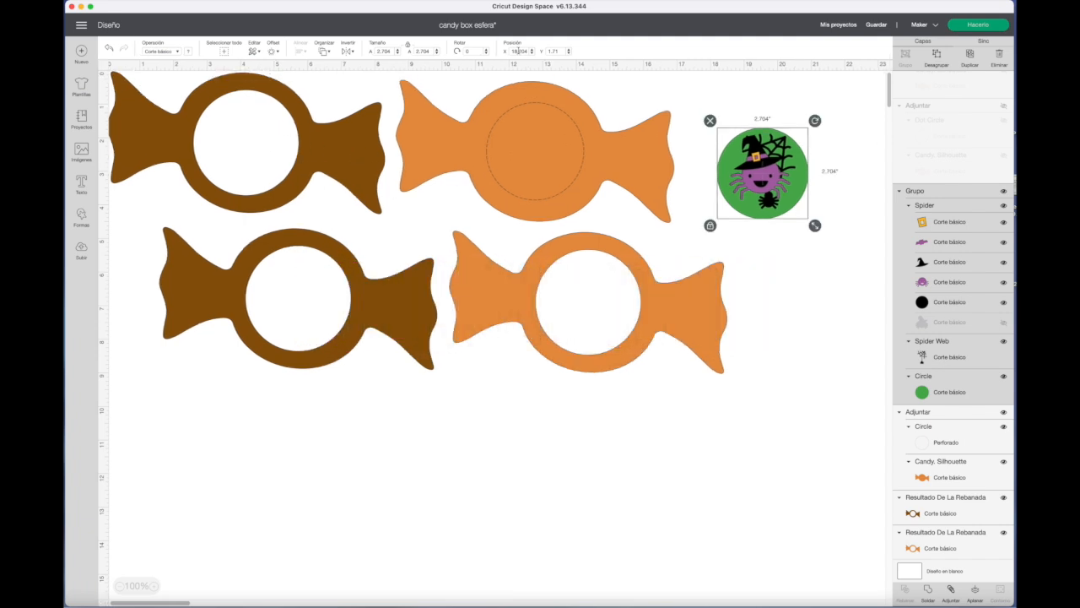
{"action": "left_click", "coordinate": [461, 27]}
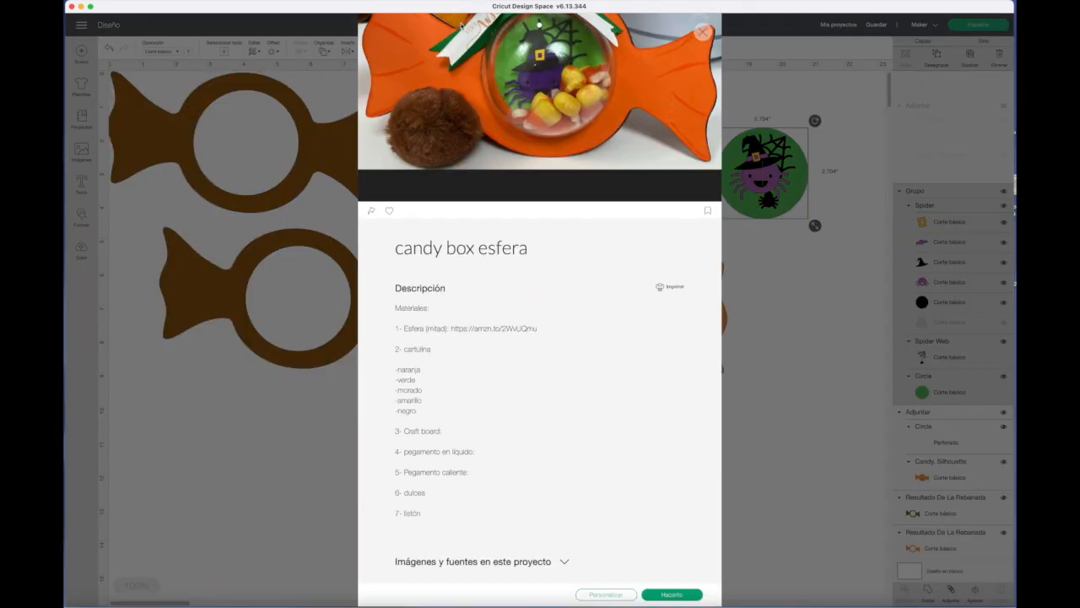
{"action": "scroll", "coordinate": [481, 314], "scroll_direction": "down", "scroll_amount": 2}
{"action": "scroll", "coordinate": [481, 317], "scroll_direction": "down", "scroll_amount": 3}
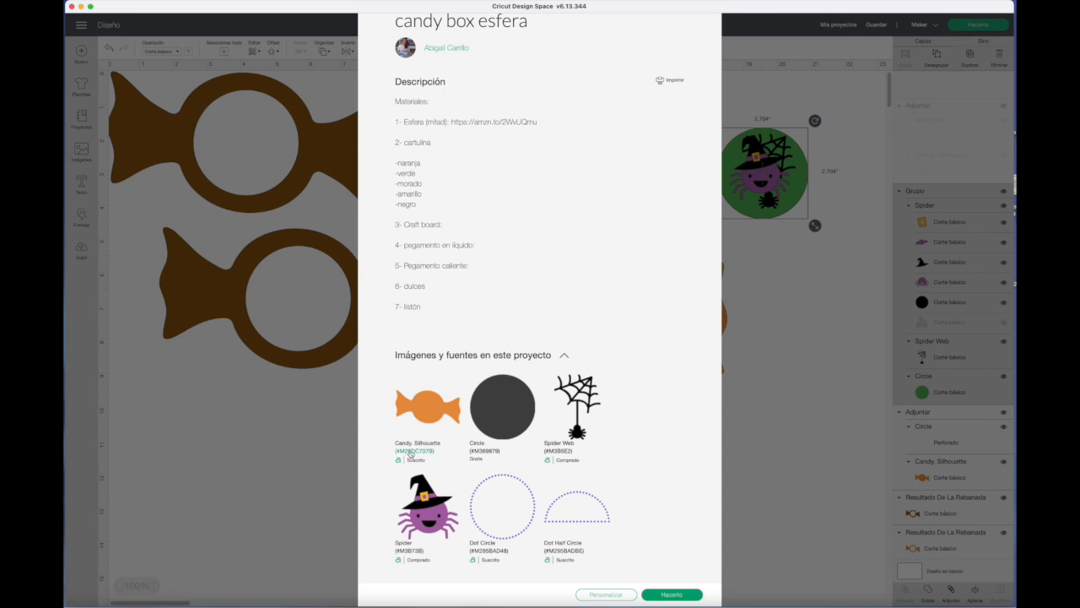
Look up the Candy, Silhouette image #M26DC707B from the project's image list and view its information.
{"action": "left_click", "coordinate": [411, 452]}
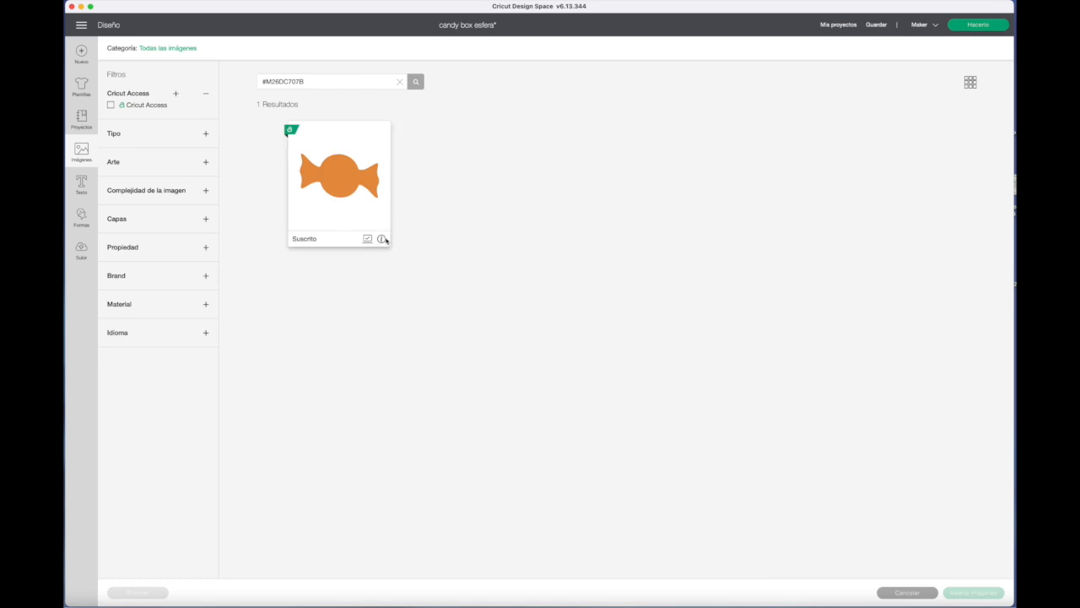
{"action": "left_click", "coordinate": [382, 239]}
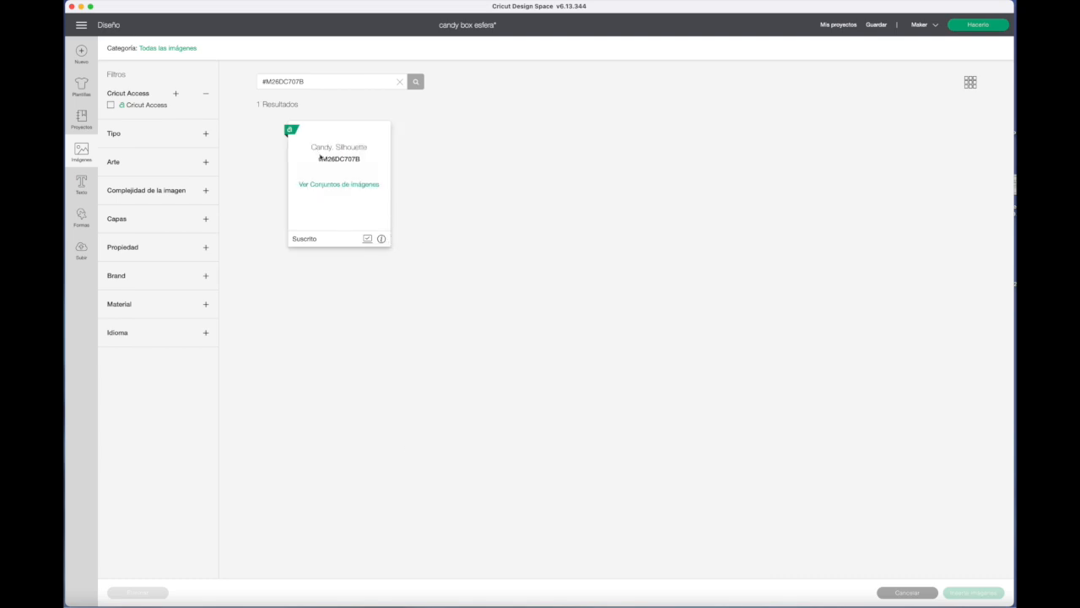
{"action": "left_click", "coordinate": [381, 238]}
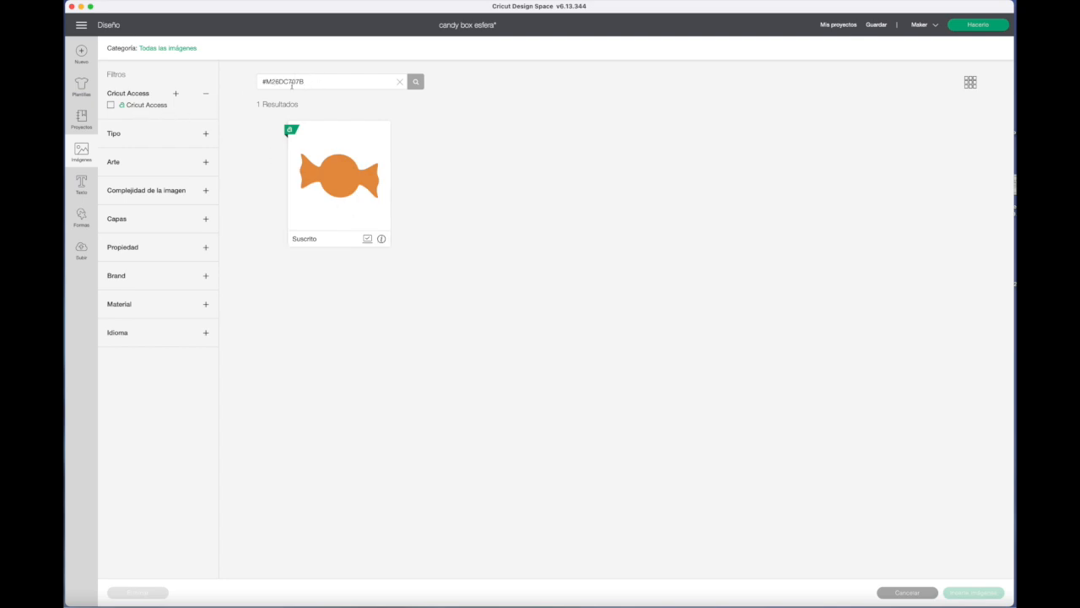
Return to the full image library and search it for "candy".
{"action": "left_click", "coordinate": [81, 152]}
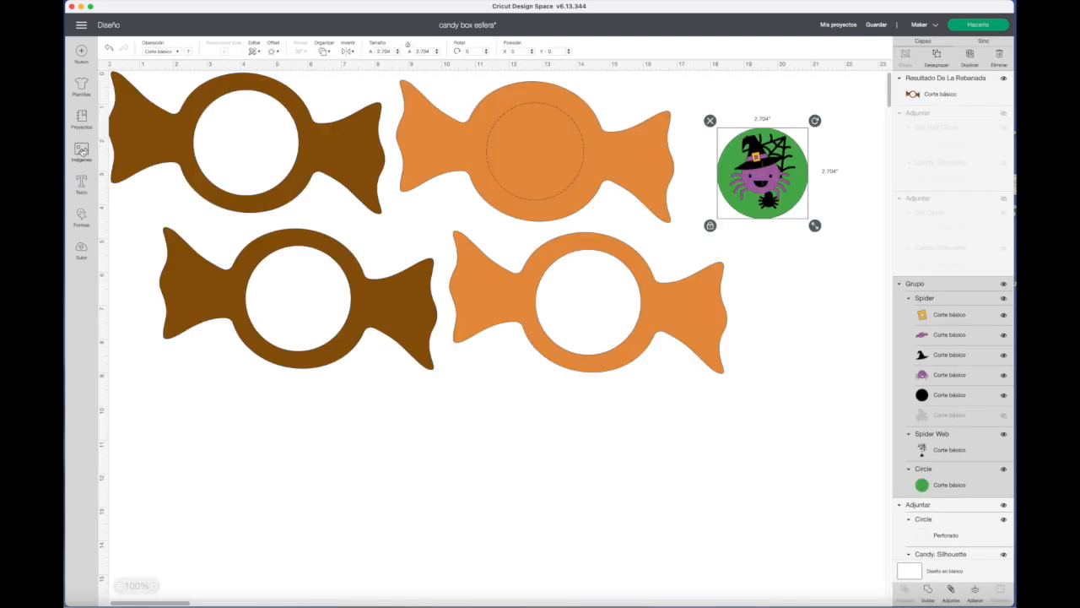
{"action": "left_click", "coordinate": [81, 152]}
{"action": "left_click", "coordinate": [334, 82]}
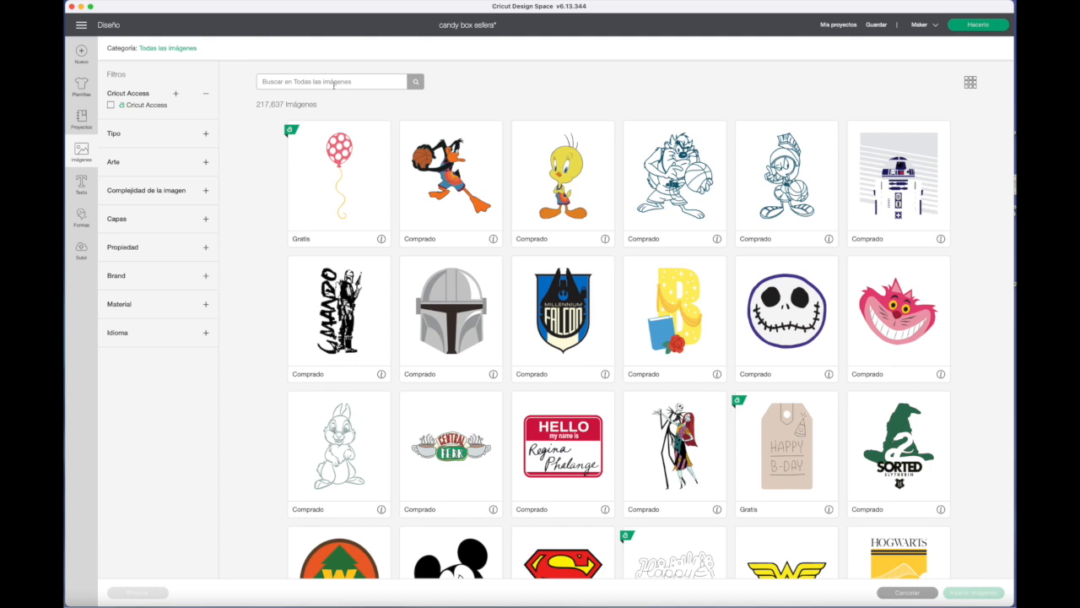
{"action": "type", "text": "candy"}
{"action": "key", "text": "Return"}
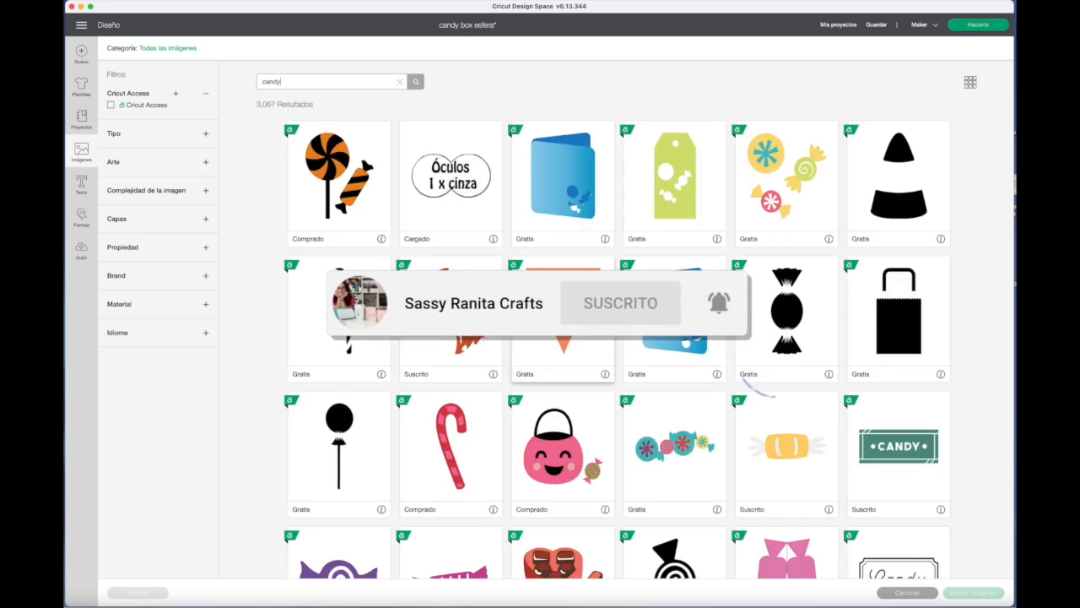
Select two orange candy silhouettes from the results, the wavy one and the one with the large round centre.
{"action": "scroll", "coordinate": [700, 355], "scroll_direction": "down", "scroll_amount": 1}
{"action": "scroll", "coordinate": [701, 355], "scroll_direction": "down", "scroll_amount": 5}
{"action": "scroll", "coordinate": [701, 355], "scroll_direction": "down", "scroll_amount": 5}
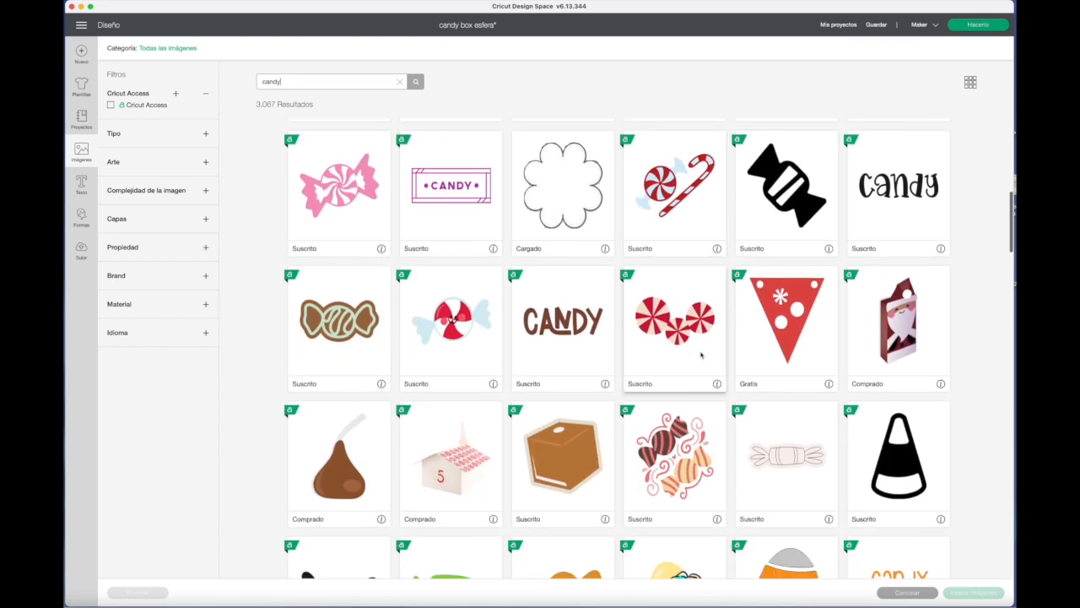
{"action": "scroll", "coordinate": [701, 355], "scroll_direction": "down", "scroll_amount": 6}
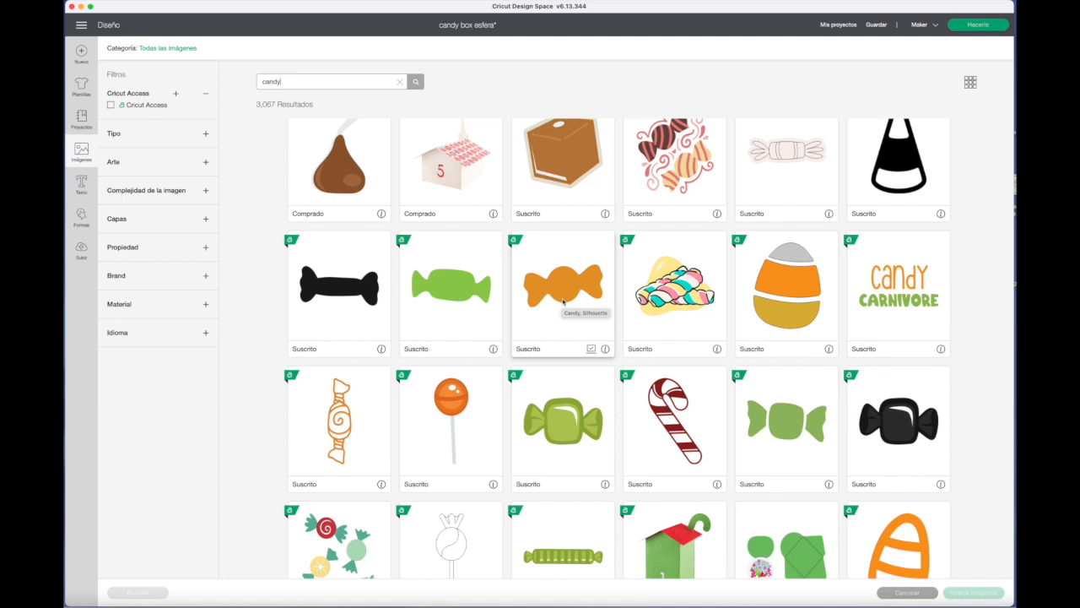
{"action": "left_click", "coordinate": [563, 301]}
{"action": "scroll", "coordinate": [563, 301], "scroll_direction": "down", "scroll_amount": 5}
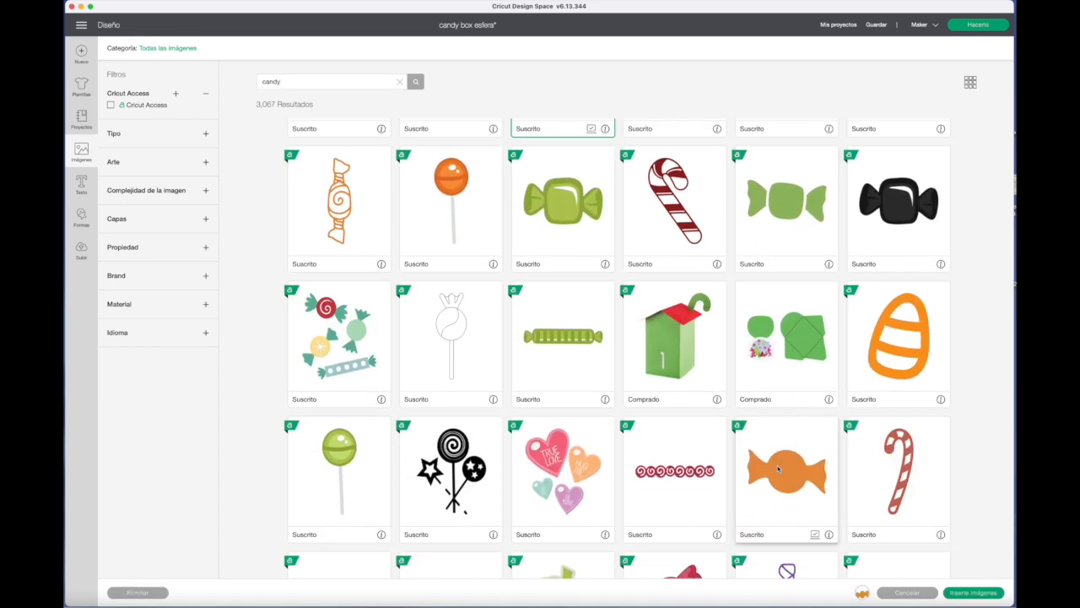
{"action": "scroll", "coordinate": [783, 469], "scroll_direction": "up", "scroll_amount": 3}
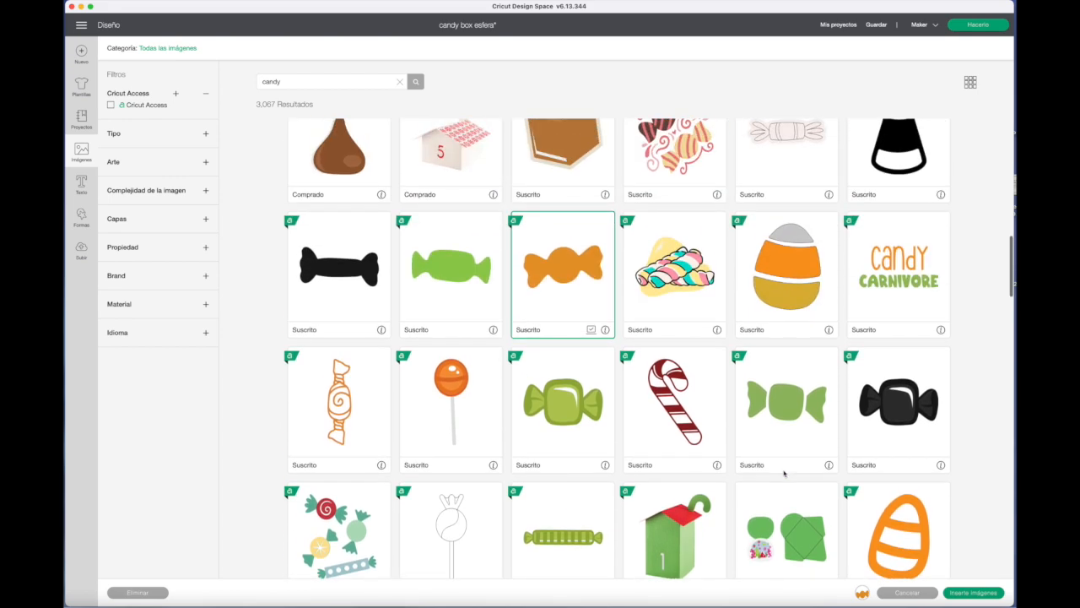
{"action": "scroll", "coordinate": [784, 474], "scroll_direction": "down", "scroll_amount": 5}
{"action": "left_click", "coordinate": [786, 403]}
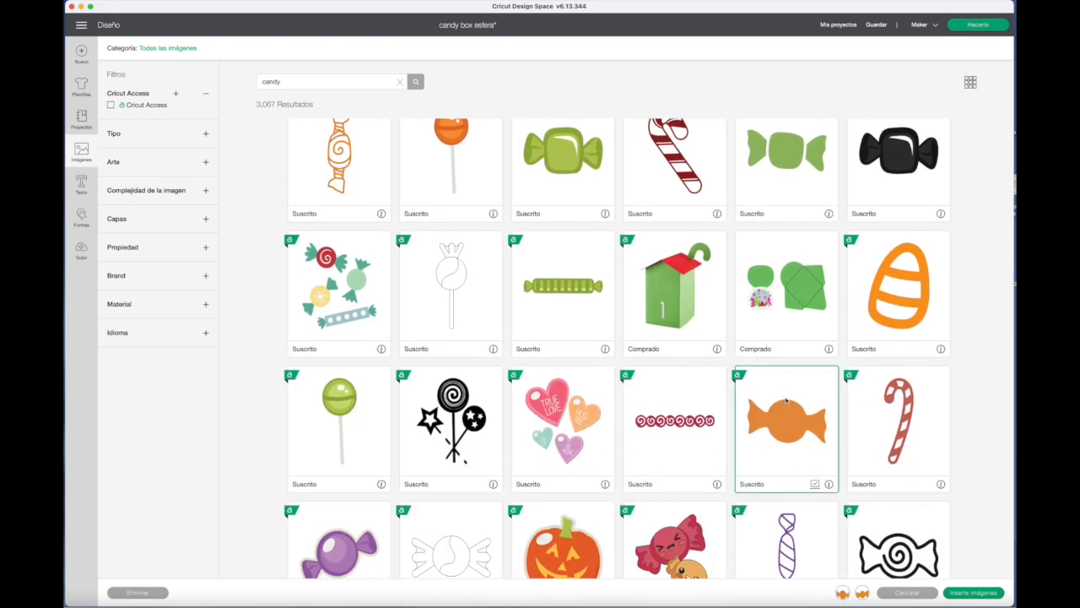
Deselect the wavy orange candy and insert only the silhouette with the large round centre into the design.
{"action": "scroll", "coordinate": [786, 403], "scroll_direction": "up", "scroll_amount": 8}
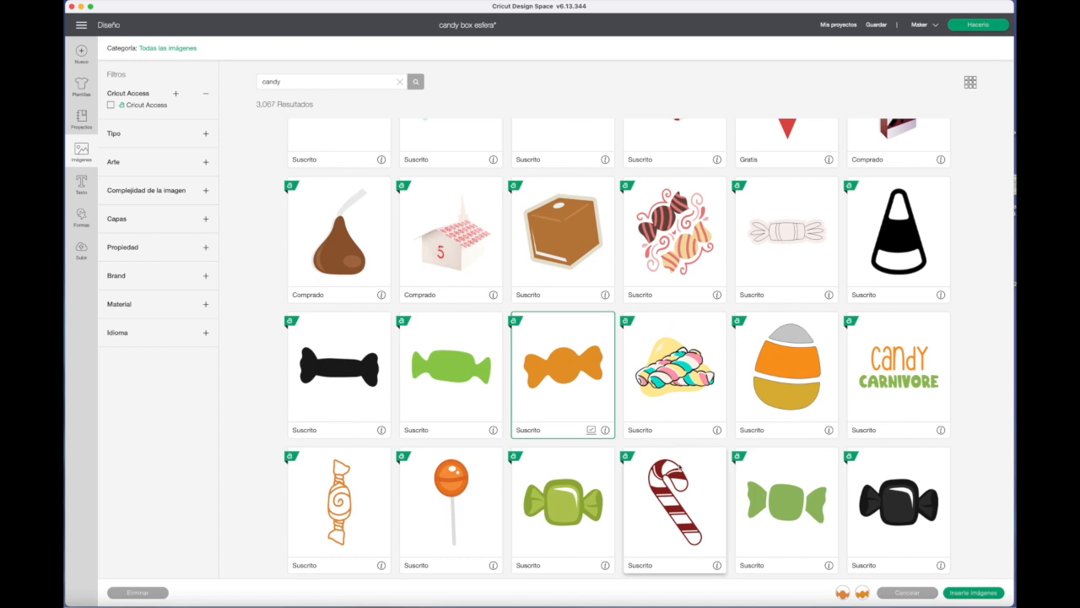
{"action": "left_click", "coordinate": [579, 379]}
{"action": "scroll", "coordinate": [675, 414], "scroll_direction": "down", "scroll_amount": 2}
{"action": "scroll", "coordinate": [675, 411], "scroll_direction": "down", "scroll_amount": 9}
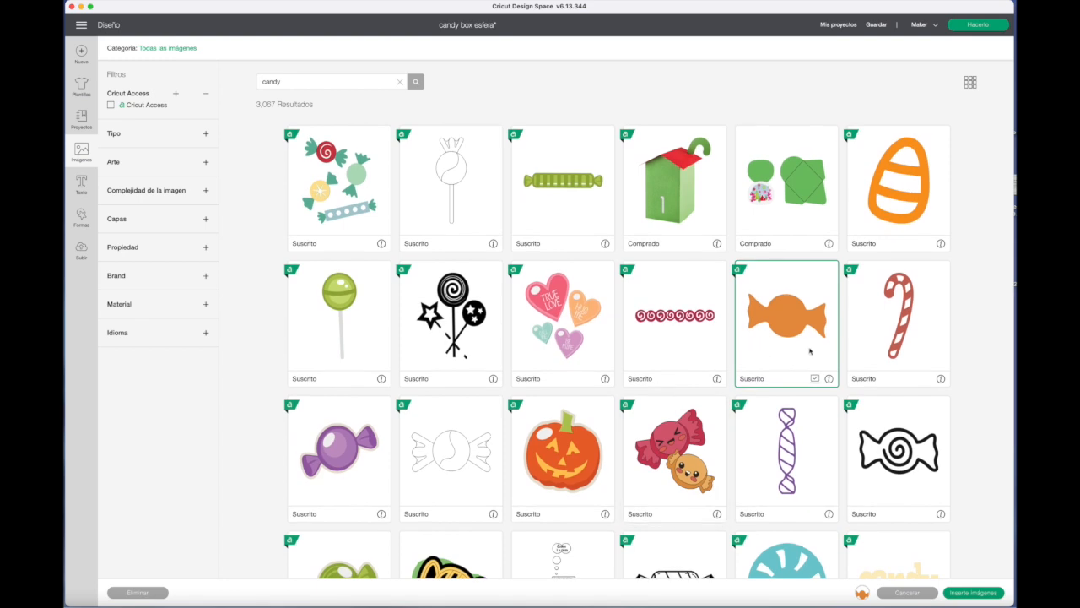
{"action": "scroll", "coordinate": [799, 439], "scroll_direction": "down", "scroll_amount": 2}
{"action": "scroll", "coordinate": [799, 439], "scroll_direction": "down", "scroll_amount": 1}
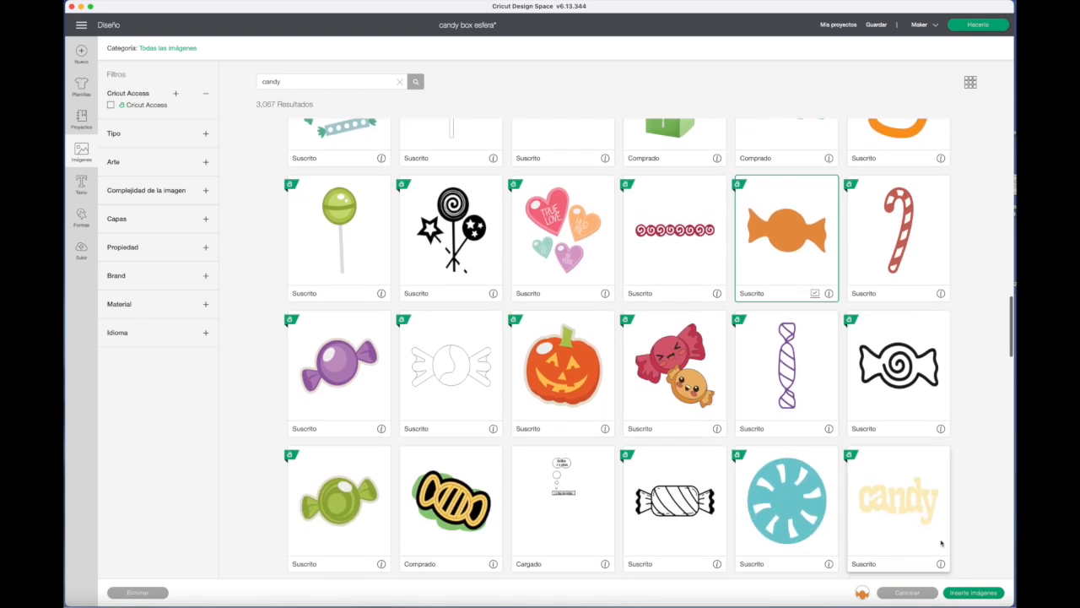
{"action": "left_click", "coordinate": [966, 592]}
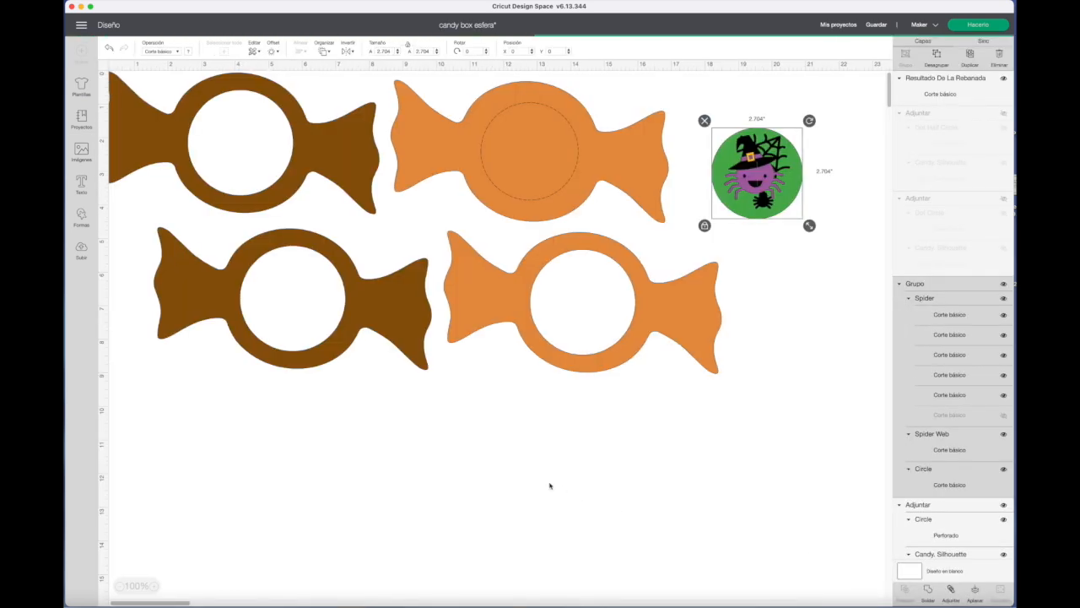
Place the inserted candy silhouette below the other candies and set its width to 8.275 in, matching the existing orange candy.
{"action": "left_click_drag", "start_coordinate": [150, 108], "coordinate": [505, 500]}
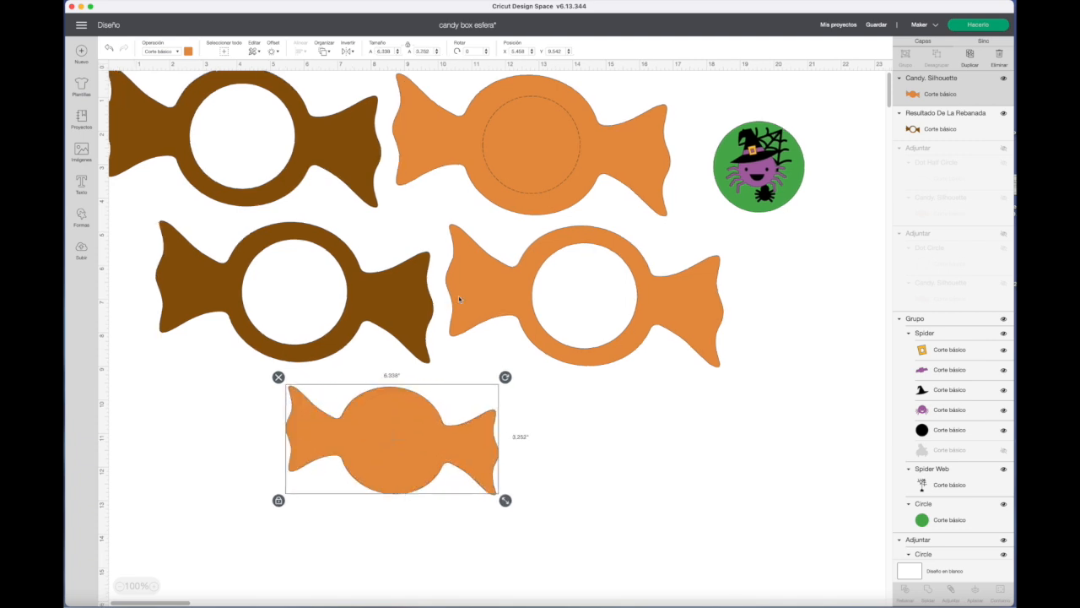
{"action": "left_click", "coordinate": [601, 326]}
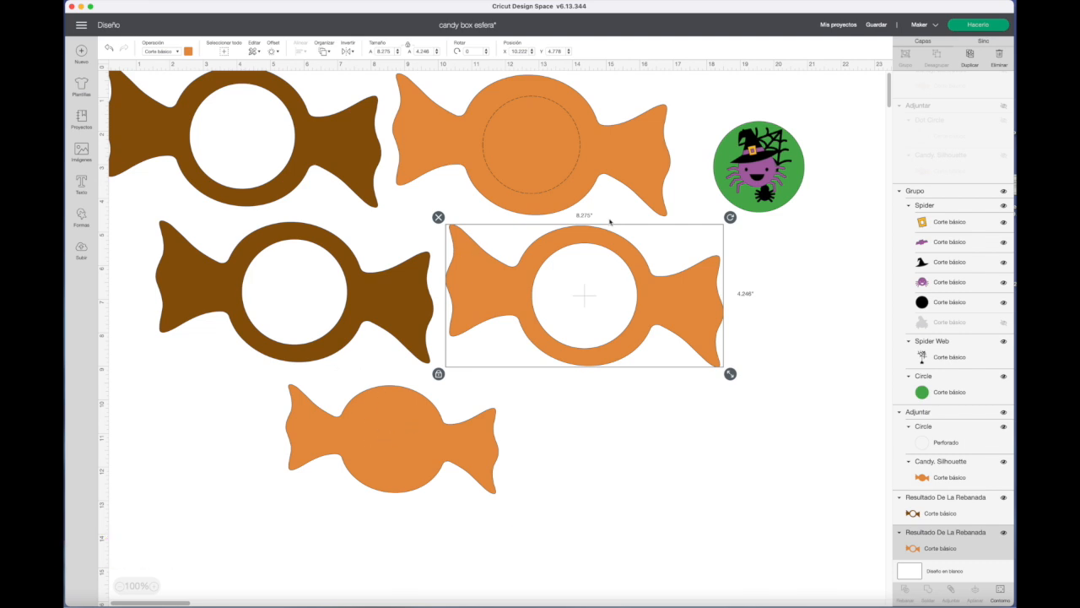
{"action": "left_click", "coordinate": [439, 469]}
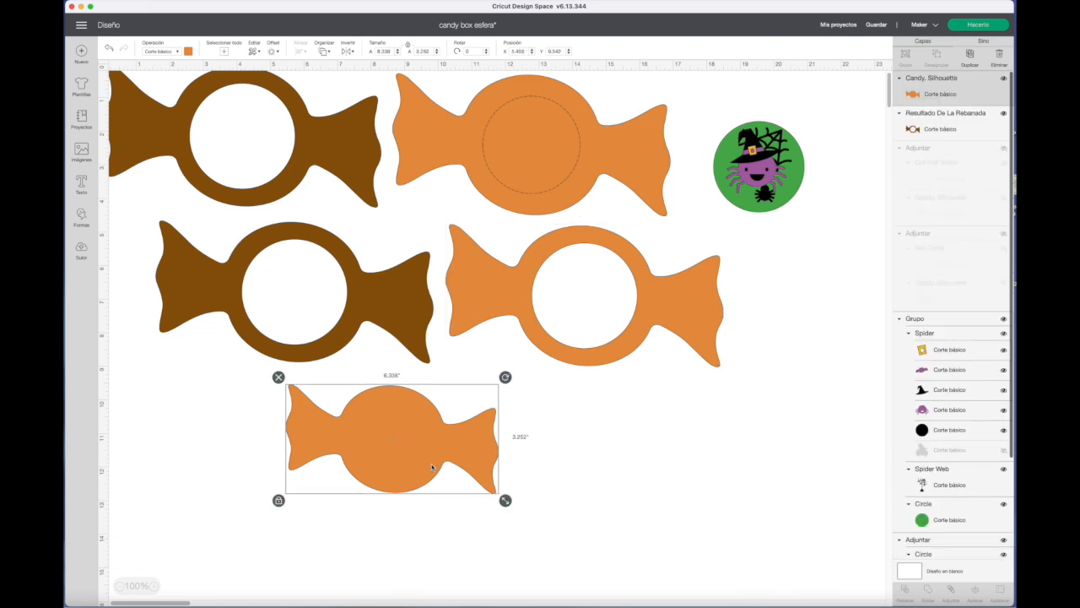
{"action": "left_click", "coordinate": [393, 50]}
{"action": "type", "text": "8.275"}
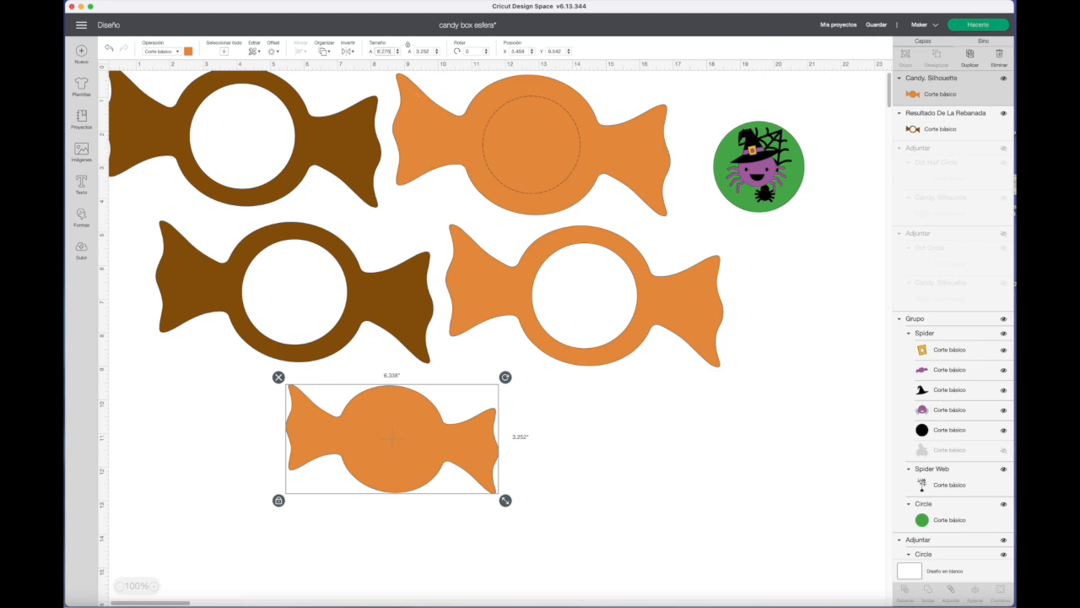
{"action": "key", "text": "Return"}
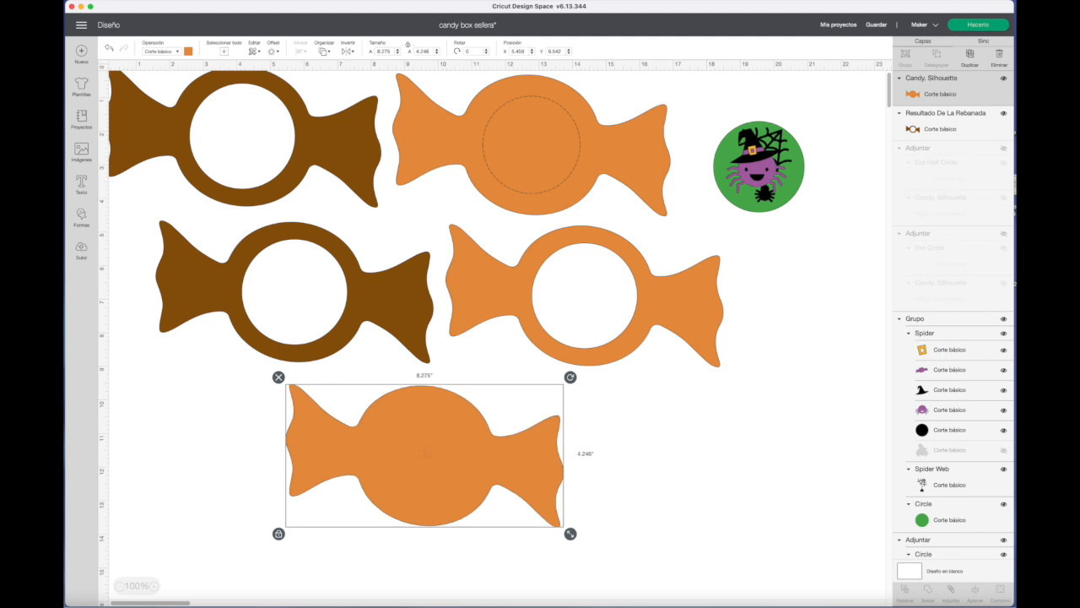
Compare the new candy with the existing orange one and move the new candy to about X 2.917, Y 10.5.
{"action": "left_click", "coordinate": [692, 343]}
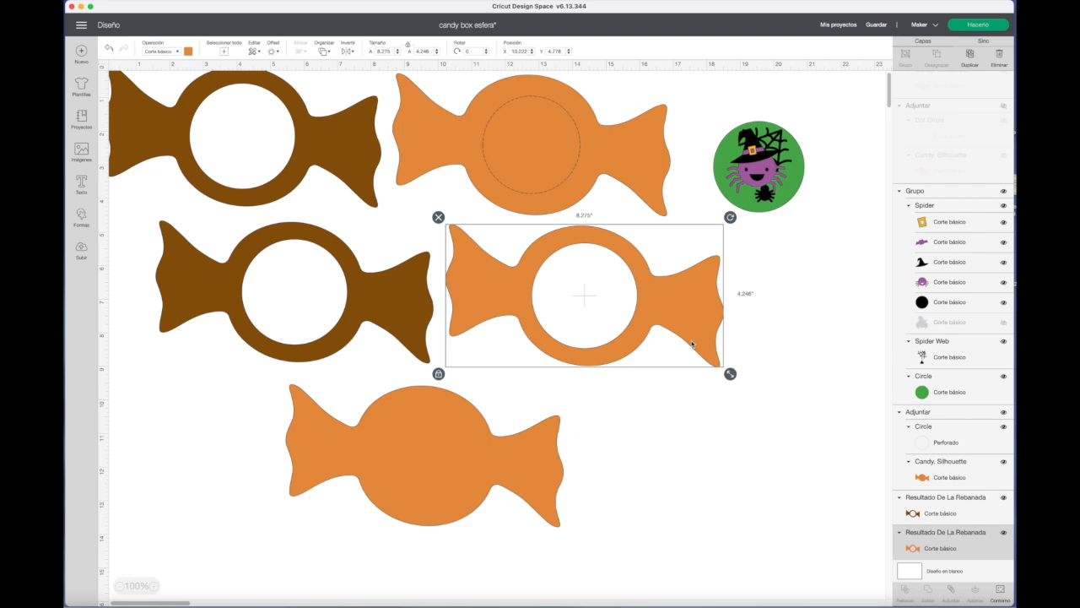
{"action": "left_click", "coordinate": [391, 476]}
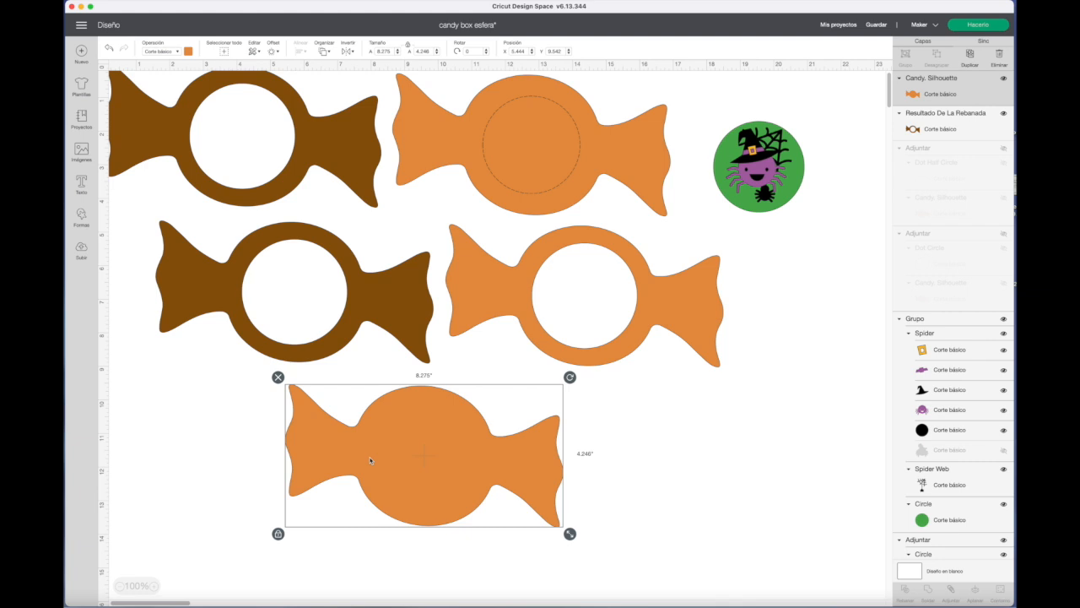
{"action": "left_click_drag", "start_coordinate": [369, 460], "coordinate": [284, 496]}
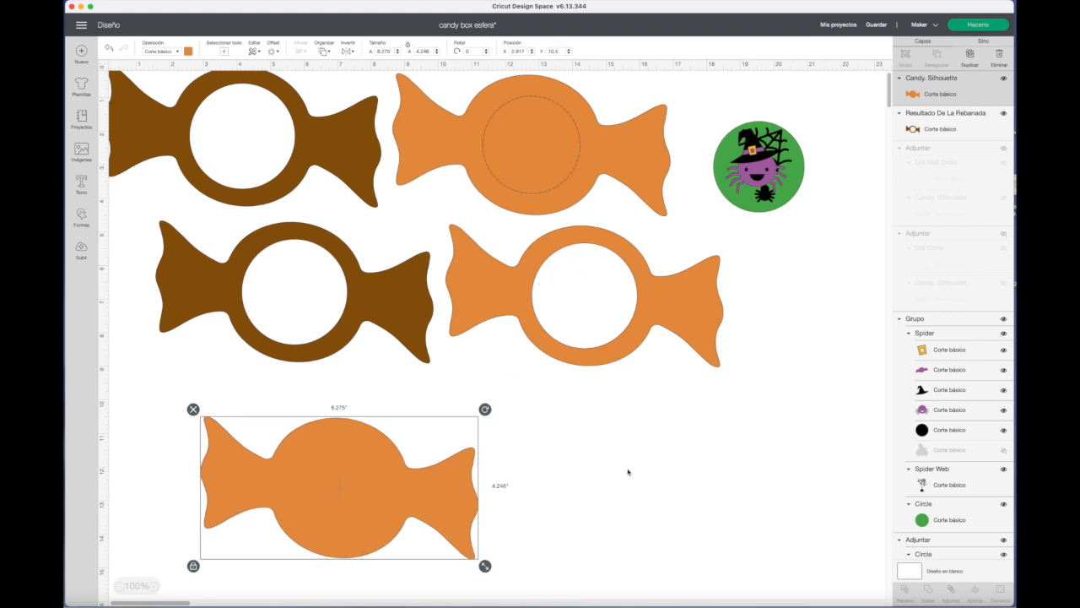
Add a circle sized to 3.111 in and fit it over the hole of the existing orange candy.
{"action": "left_click", "coordinate": [82, 221]}
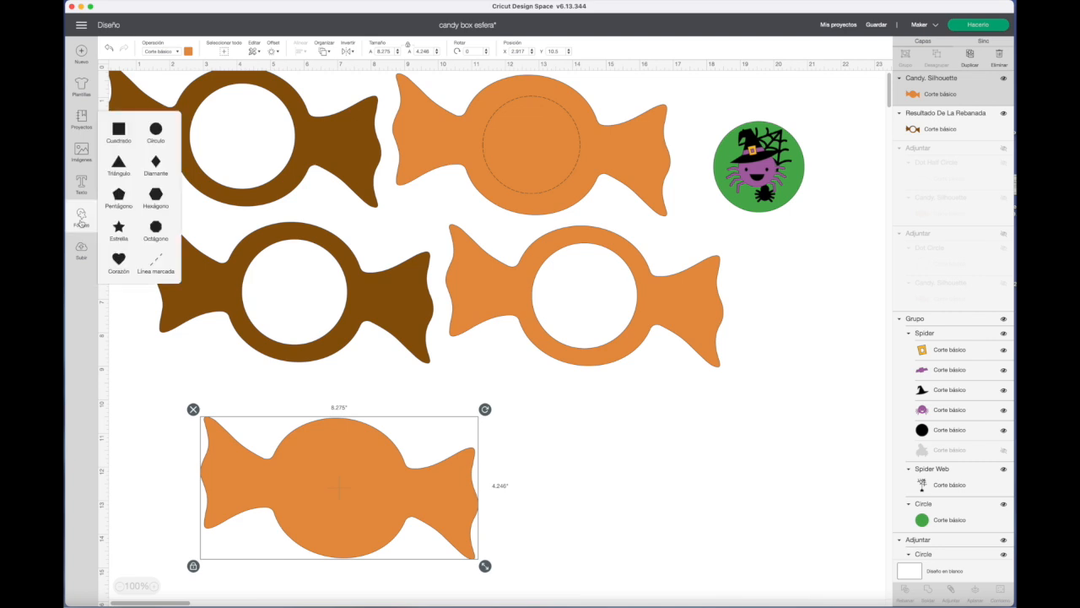
{"action": "left_click", "coordinate": [155, 128]}
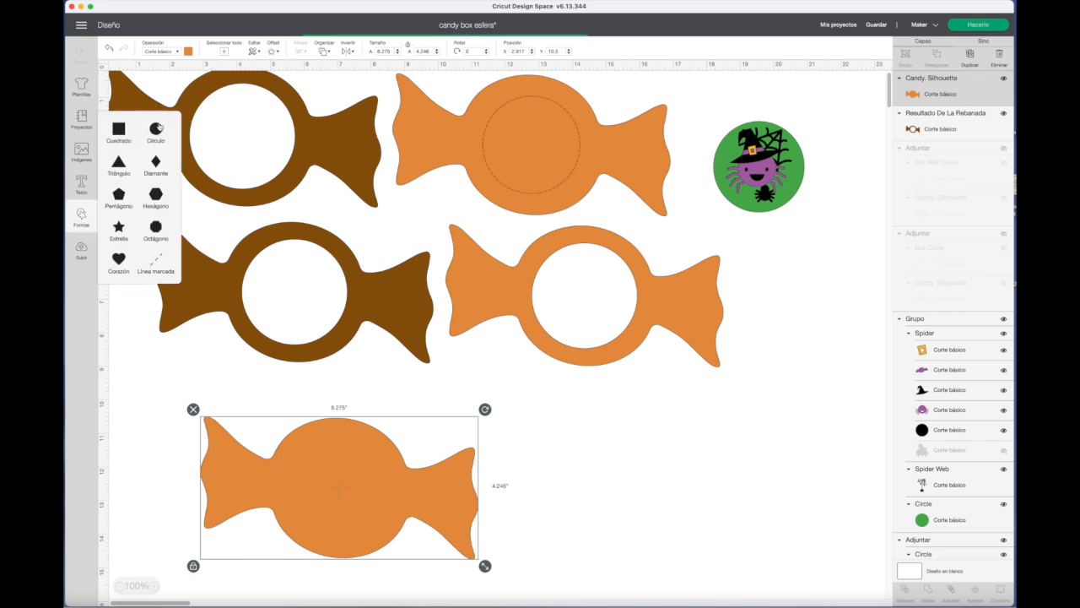
{"action": "left_click_drag", "start_coordinate": [212, 127], "coordinate": [622, 288]}
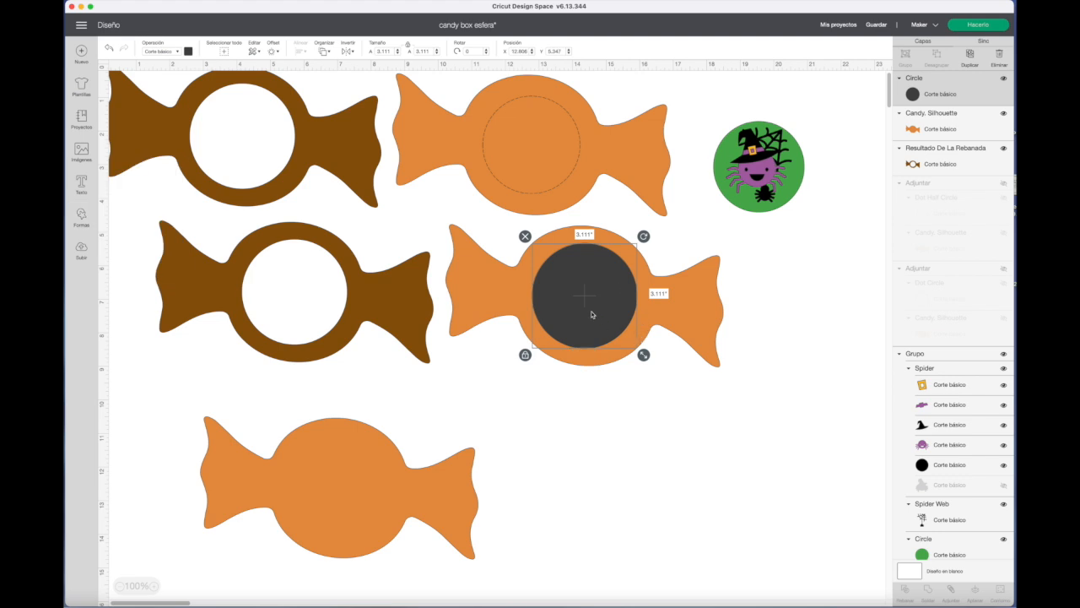
{"action": "left_click_drag", "start_coordinate": [609, 320], "coordinate": [609, 320]}
{"action": "left_click", "coordinate": [635, 429]}
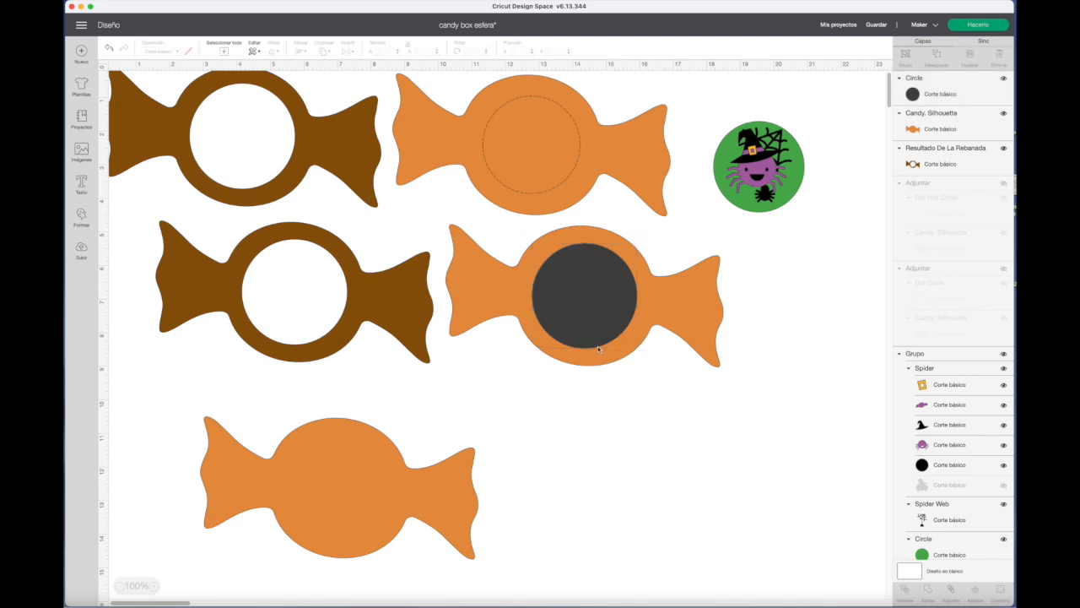
Move the dark circle onto the new solid candy and align the two shapes at their centres.
{"action": "left_click_drag", "start_coordinate": [597, 338], "coordinate": [355, 529]}
{"action": "left_click_drag", "start_coordinate": [590, 456], "coordinate": [315, 534]}
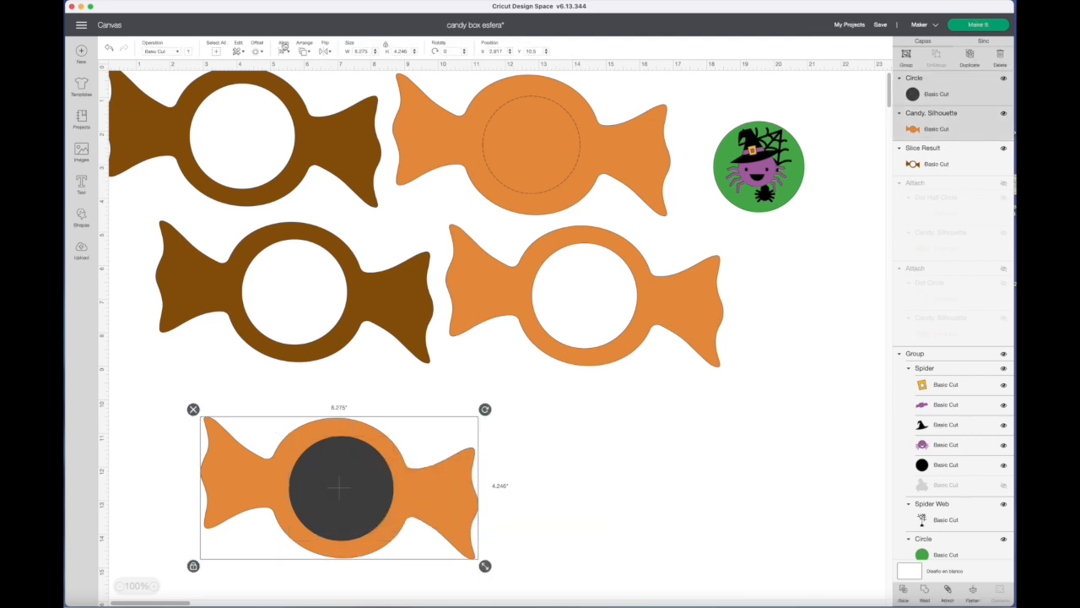
{"action": "left_click", "coordinate": [285, 50]}
{"action": "left_click", "coordinate": [312, 151]}
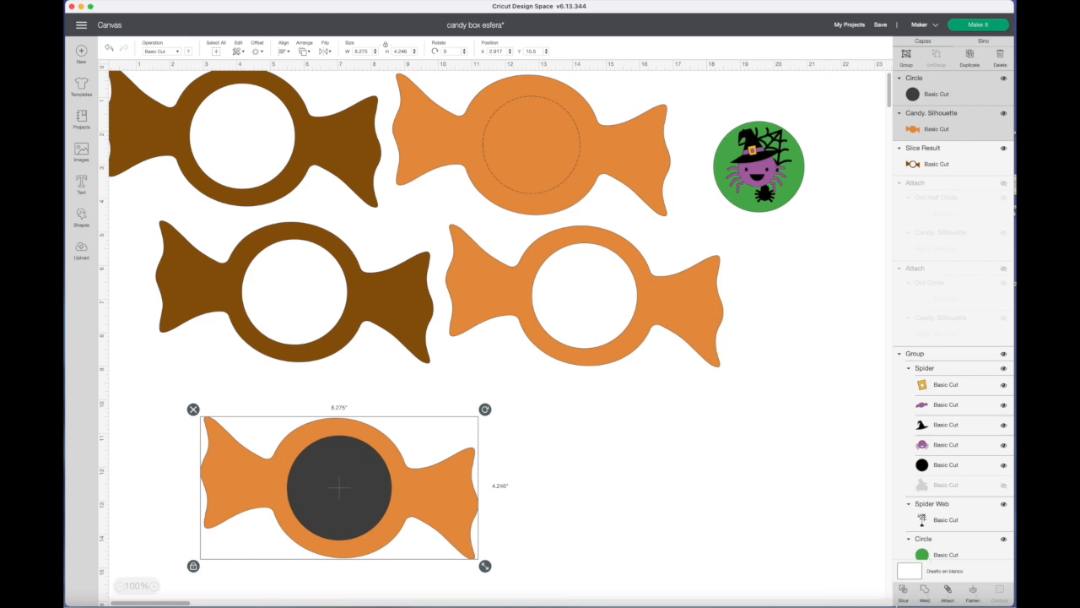
Slice the solid orange candy with the dark circle and move the dark circle away from the candy.
{"action": "left_click", "coordinate": [902, 592]}
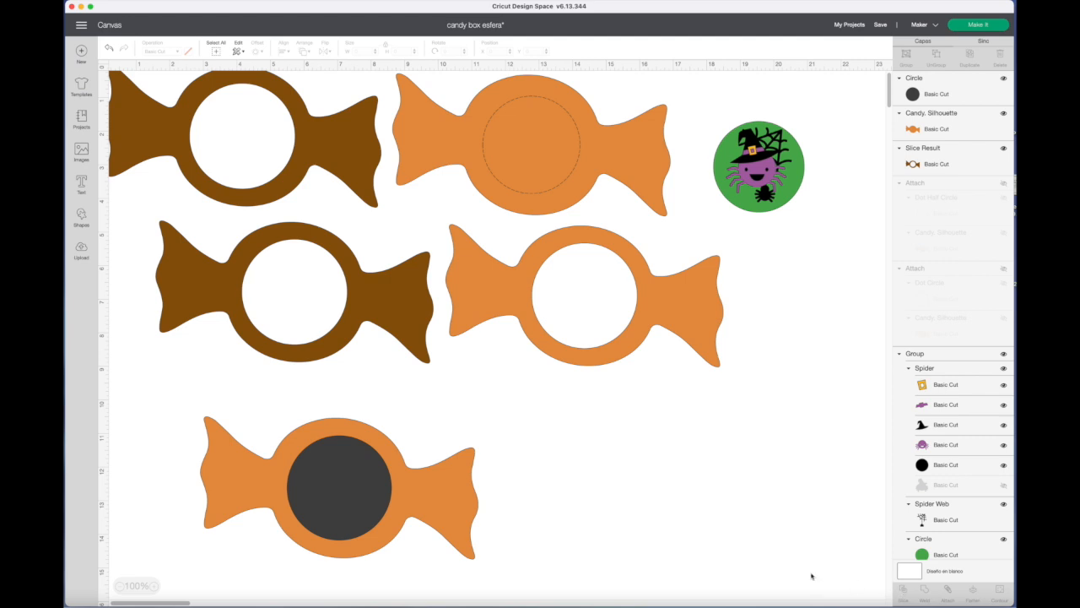
{"action": "left_click", "coordinate": [376, 501]}
{"action": "left_click_drag", "start_coordinate": [539, 510], "coordinate": [551, 509]}
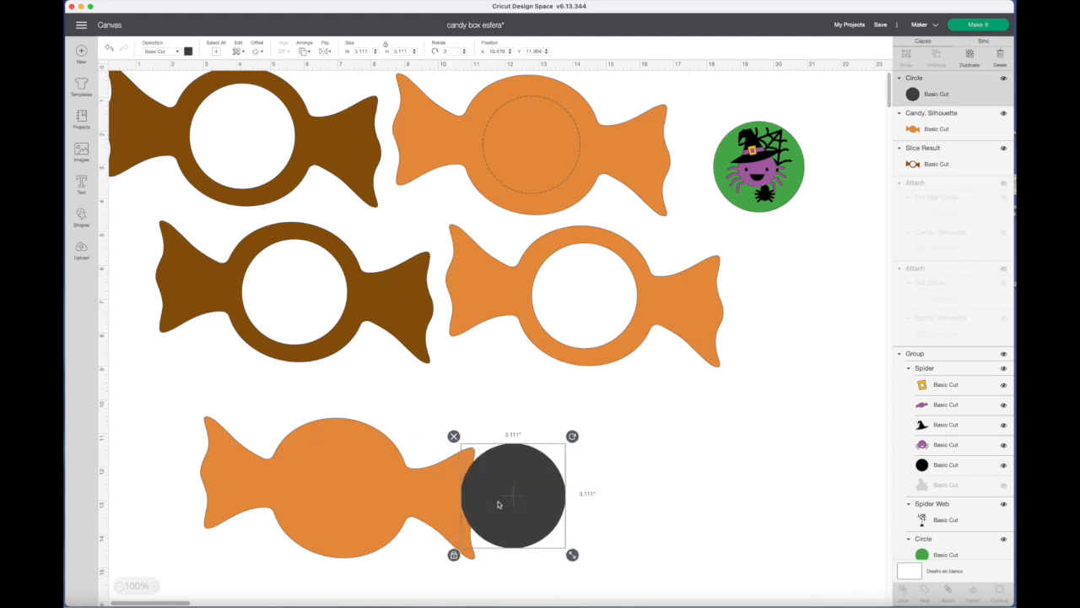
{"action": "left_click_drag", "start_coordinate": [374, 498], "coordinate": [694, 494]}
Pull the orange cut-out circle away from the sliced candy and reposition the hollow candy below the brown one.
{"action": "left_click", "coordinate": [363, 492]}
{"action": "left_click_drag", "start_coordinate": [363, 493], "coordinate": [326, 428]}
{"action": "left_click_drag", "start_coordinate": [339, 525], "coordinate": [772, 473]}
{"action": "left_click_drag", "start_coordinate": [319, 494], "coordinate": [328, 511]}
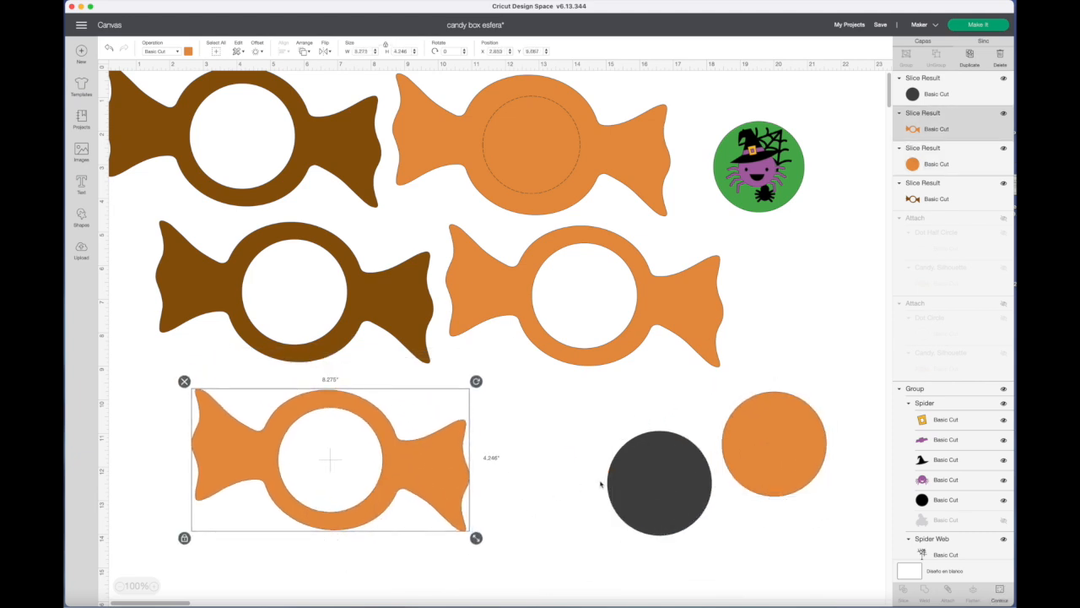
{"action": "scroll", "coordinate": [625, 480], "scroll_direction": "down", "scroll_amount": 1}
{"action": "scroll", "coordinate": [625, 480], "scroll_direction": "left", "scroll_amount": 1}
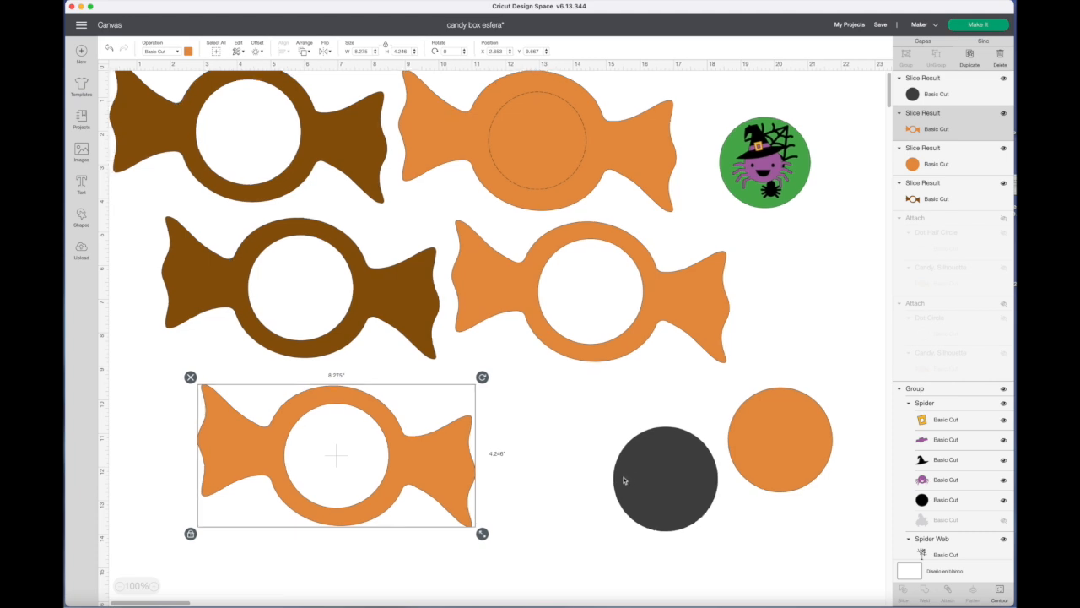
Move the hollow orange candy to open space low on the canvas and partly overlap the two hollow brown candies.
{"action": "left_click_drag", "start_coordinate": [371, 414], "coordinate": [350, 462]}
{"action": "left_click_drag", "start_coordinate": [284, 175], "coordinate": [290, 192]}
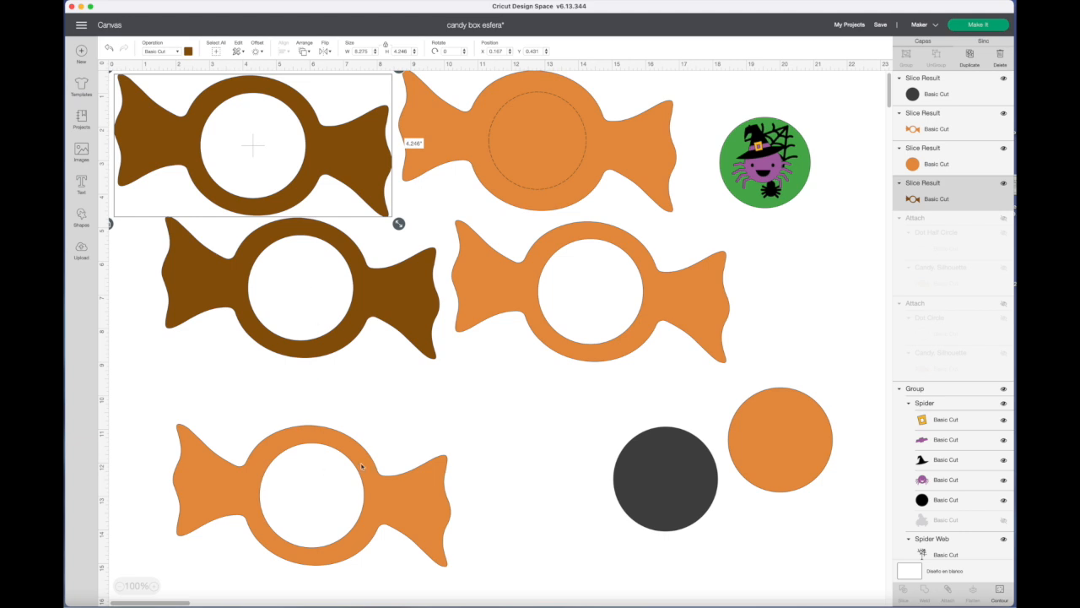
{"action": "left_click_drag", "start_coordinate": [363, 467], "coordinate": [387, 460]}
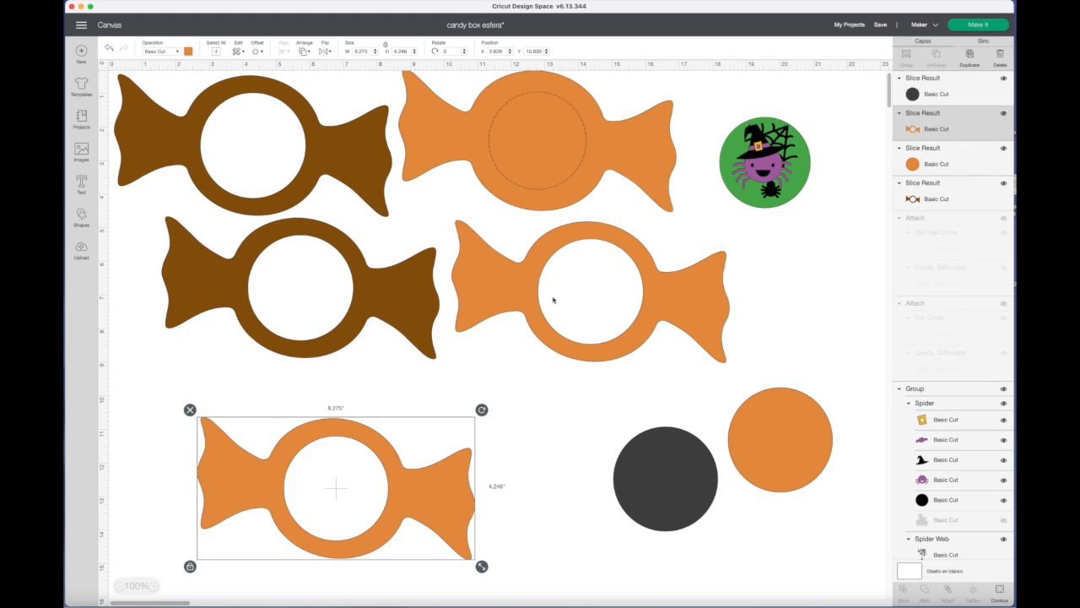
{"action": "left_click_drag", "start_coordinate": [282, 190], "coordinate": [310, 242]}
{"action": "right_click", "coordinate": [295, 352]}
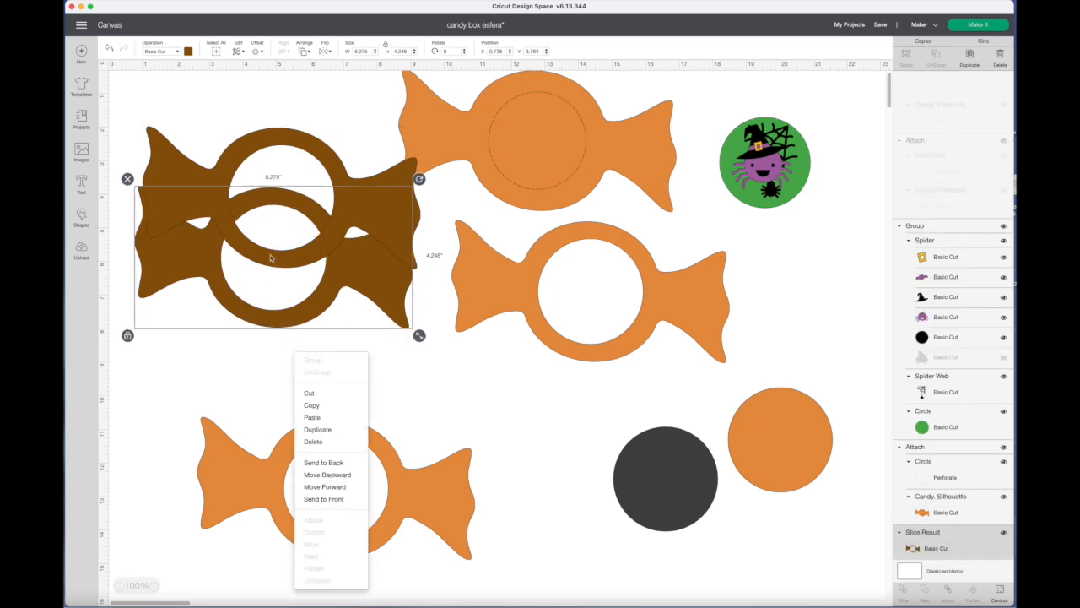
{"action": "left_click", "coordinate": [494, 394]}
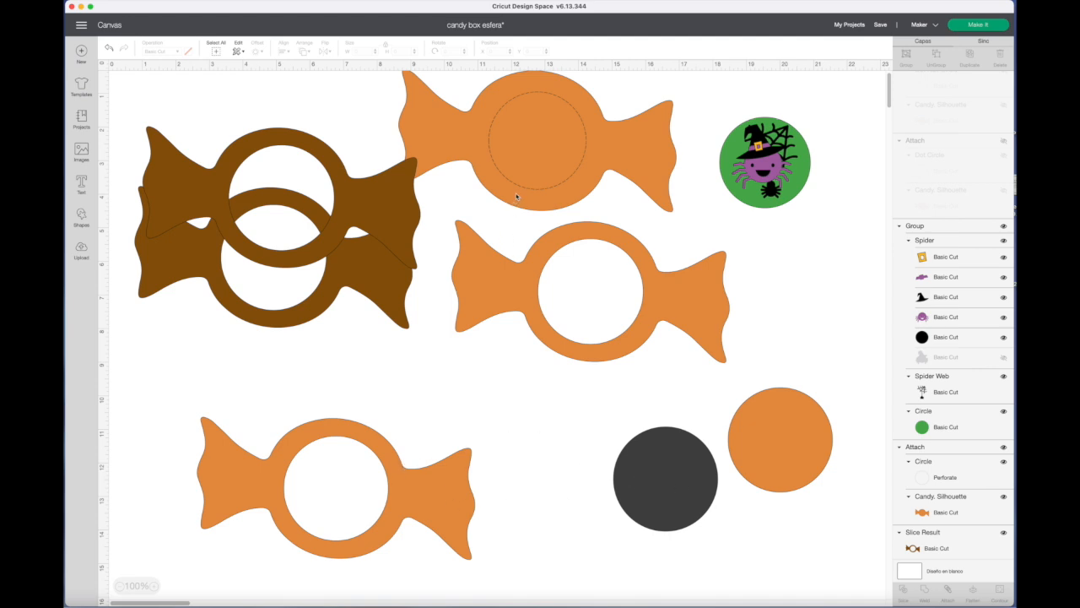
Bring the hollow orange candy beside the brown ones to the front and lay the candy with the perforated circle under it.
{"action": "left_click_drag", "start_coordinate": [517, 196], "coordinate": [560, 187]}
{"action": "left_click_drag", "start_coordinate": [522, 301], "coordinate": [530, 337]}
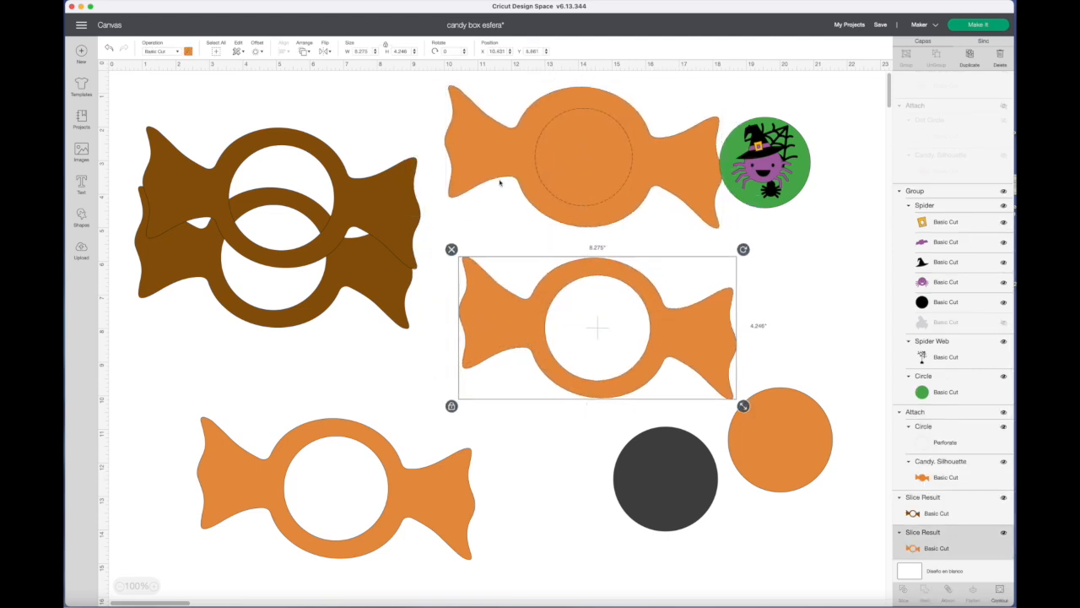
{"action": "left_click", "coordinate": [306, 51]}
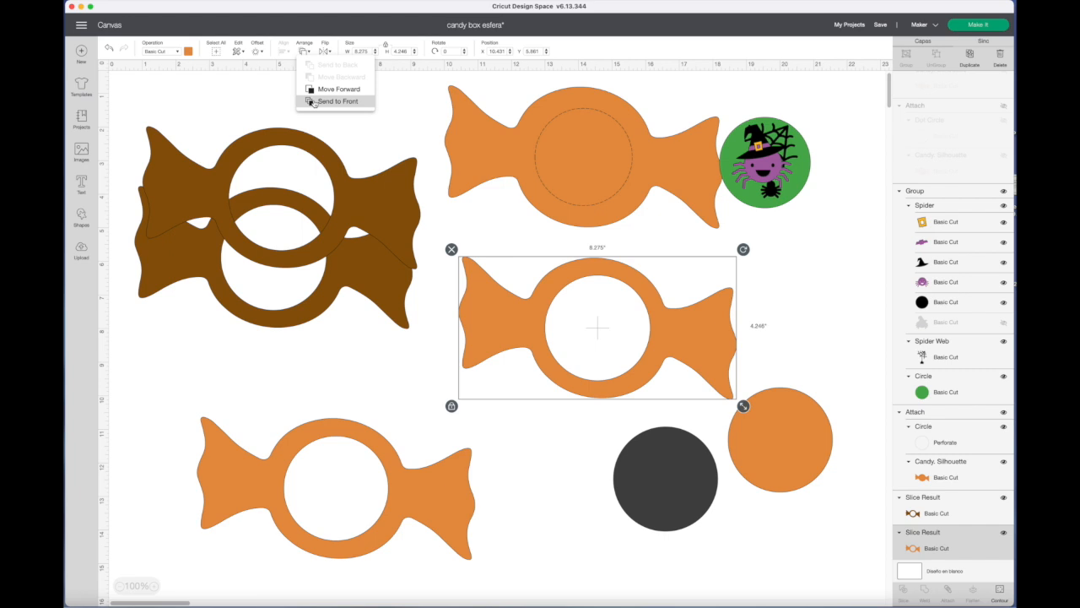
{"action": "left_click", "coordinate": [329, 101]}
{"action": "left_click_drag", "start_coordinate": [576, 200], "coordinate": [578, 251]}
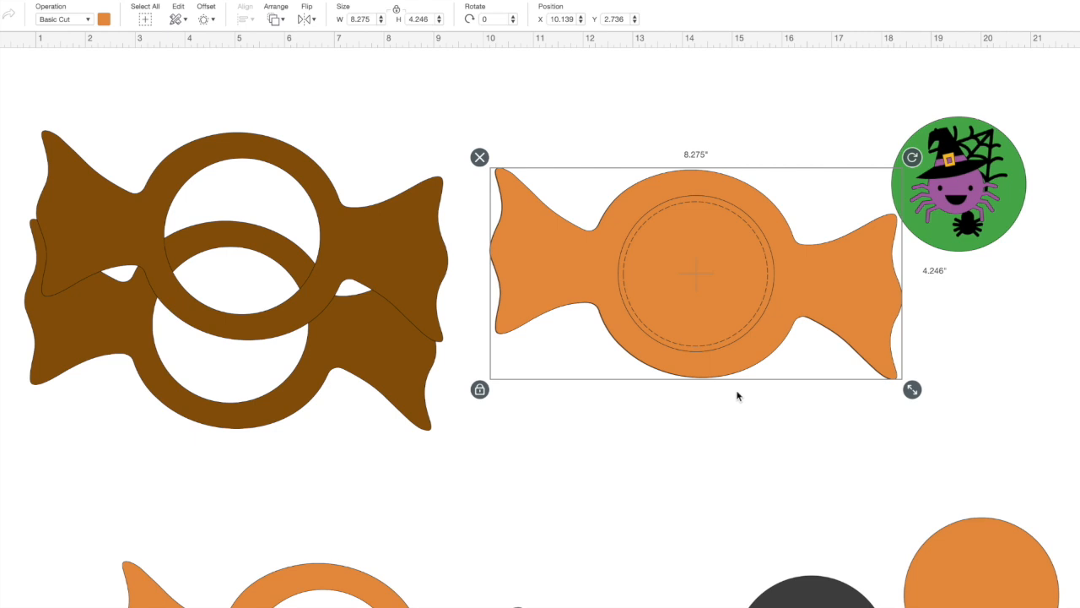
Move the hollow candy below the perforated one and place the orange cut-out circle over the perforated candy's centre.
{"action": "left_click_drag", "start_coordinate": [681, 285], "coordinate": [669, 463]}
{"action": "left_click", "coordinate": [979, 586]}
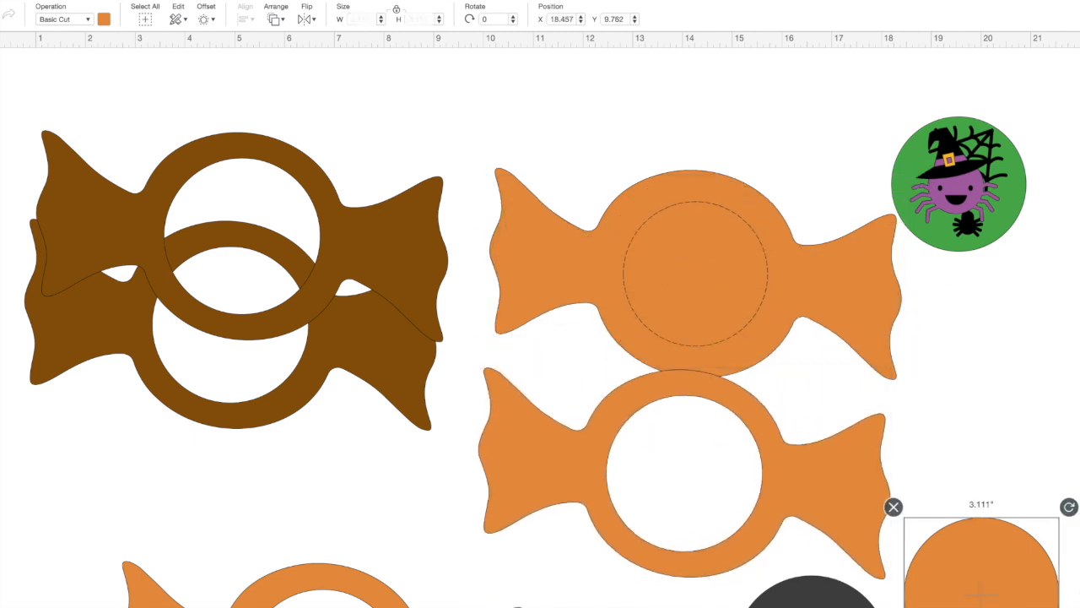
{"action": "left_click_drag", "start_coordinate": [982, 591], "coordinate": [703, 292]}
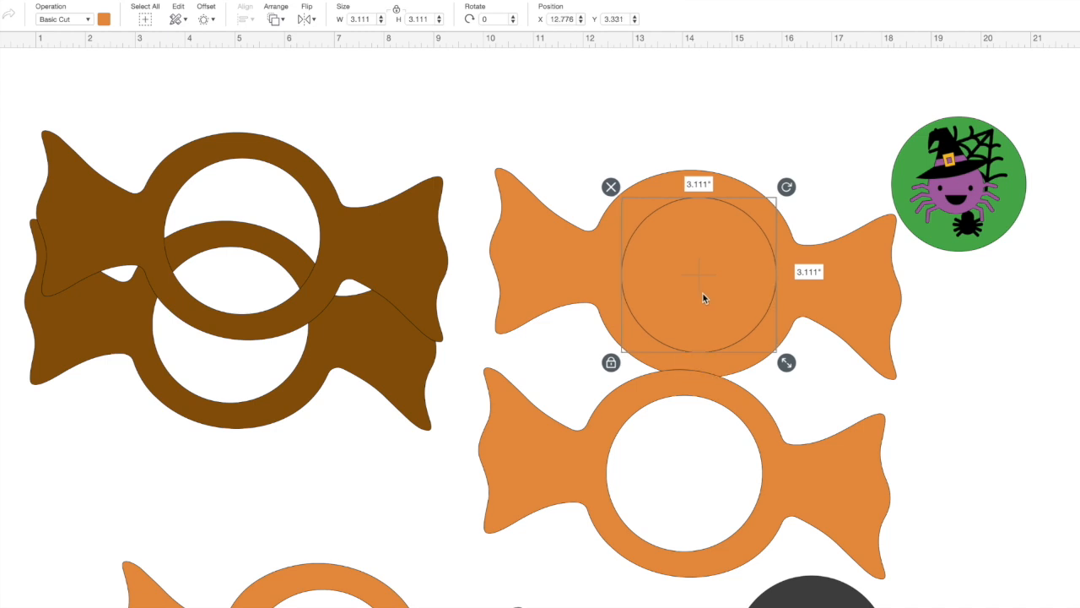
Create a -0.125 in offset of the orange cut-out circle and set the offset circle's operation to Perforate.
{"action": "left_click", "coordinate": [206, 19]}
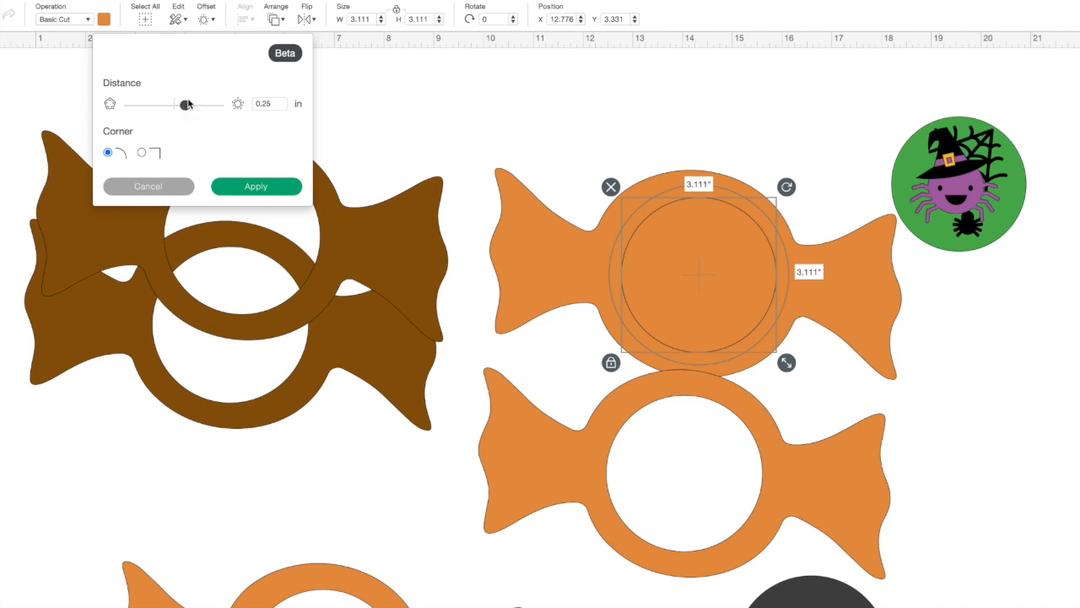
{"action": "left_click_drag", "start_coordinate": [188, 104], "coordinate": [170, 105]}
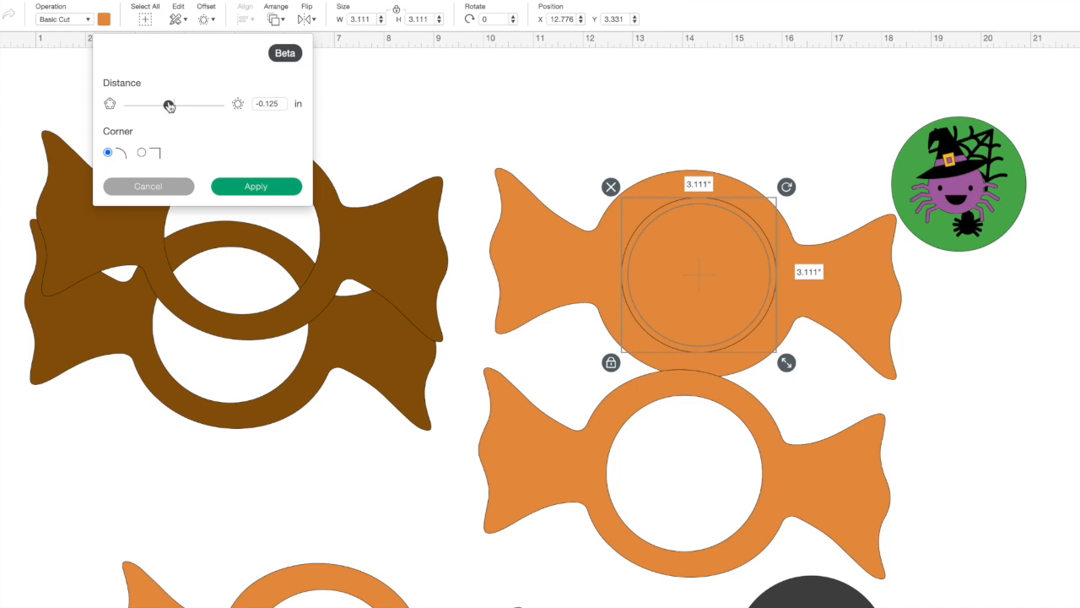
{"action": "left_click", "coordinate": [275, 187]}
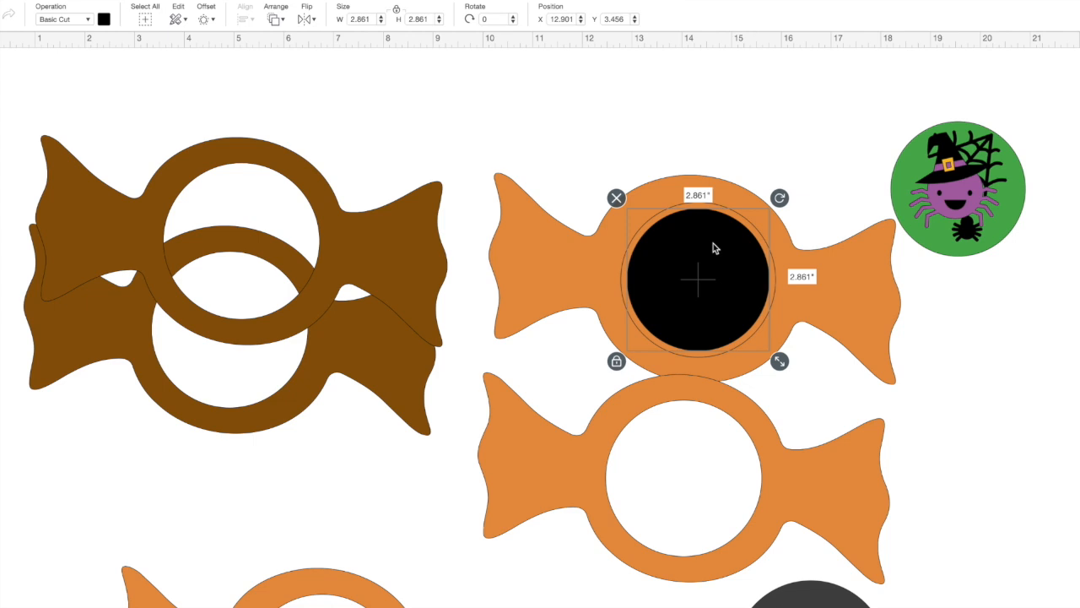
{"action": "left_click", "coordinate": [59, 21]}
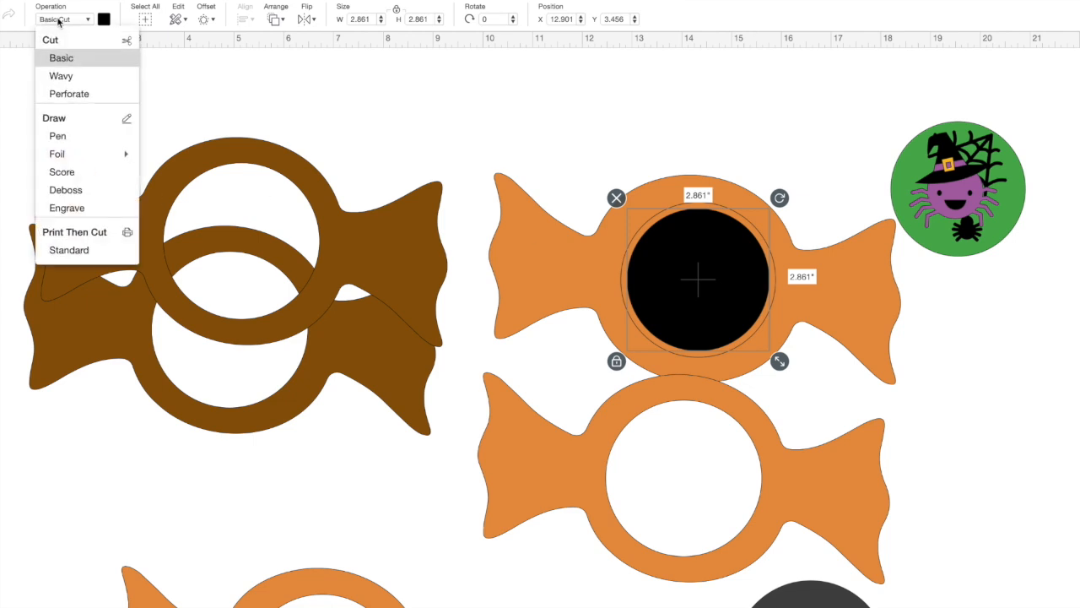
{"action": "left_click", "coordinate": [68, 94]}
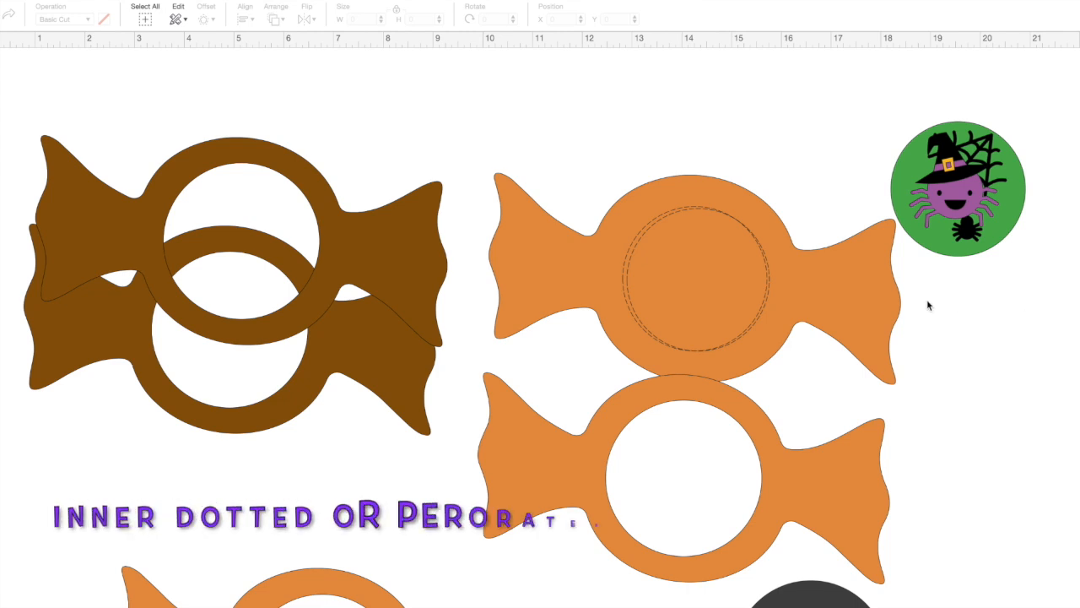
Fit the new perforated circle to the candy's existing dashed circle at 2.889 in and move it to empty space.
{"action": "left_click", "coordinate": [743, 326]}
{"action": "left_click_drag", "start_coordinate": [737, 326], "coordinate": [740, 325]}
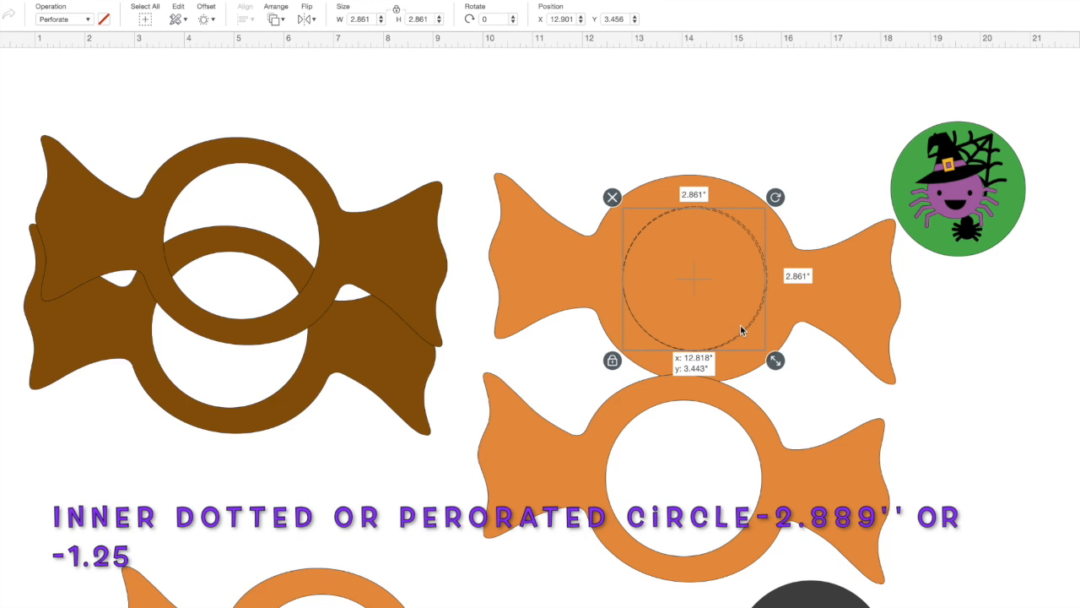
{"action": "left_click_drag", "start_coordinate": [740, 325], "coordinate": [740, 325]}
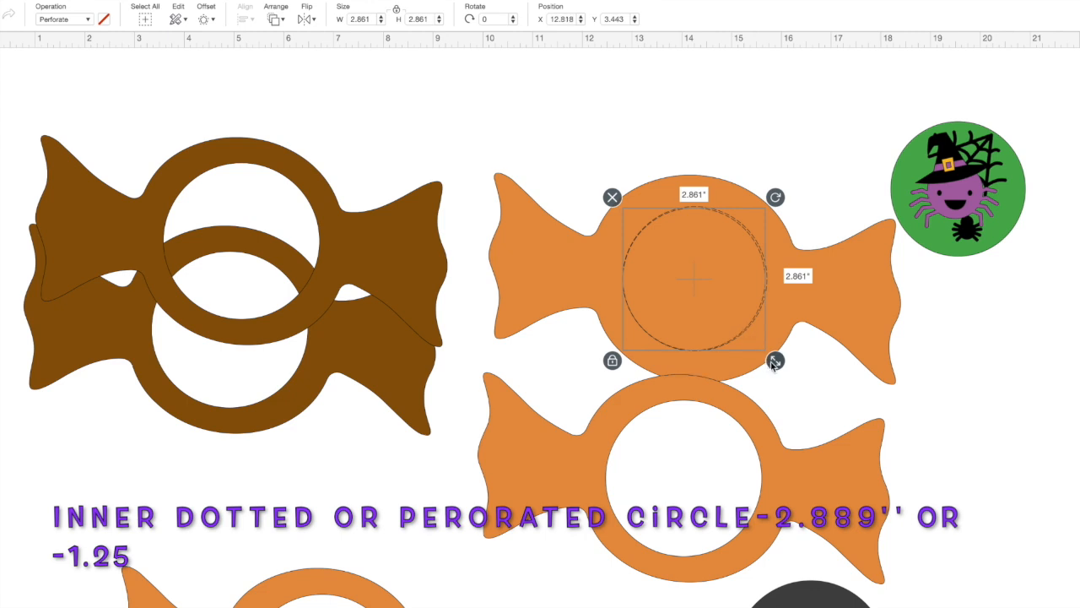
{"action": "left_click_drag", "start_coordinate": [774, 363], "coordinate": [777, 364]}
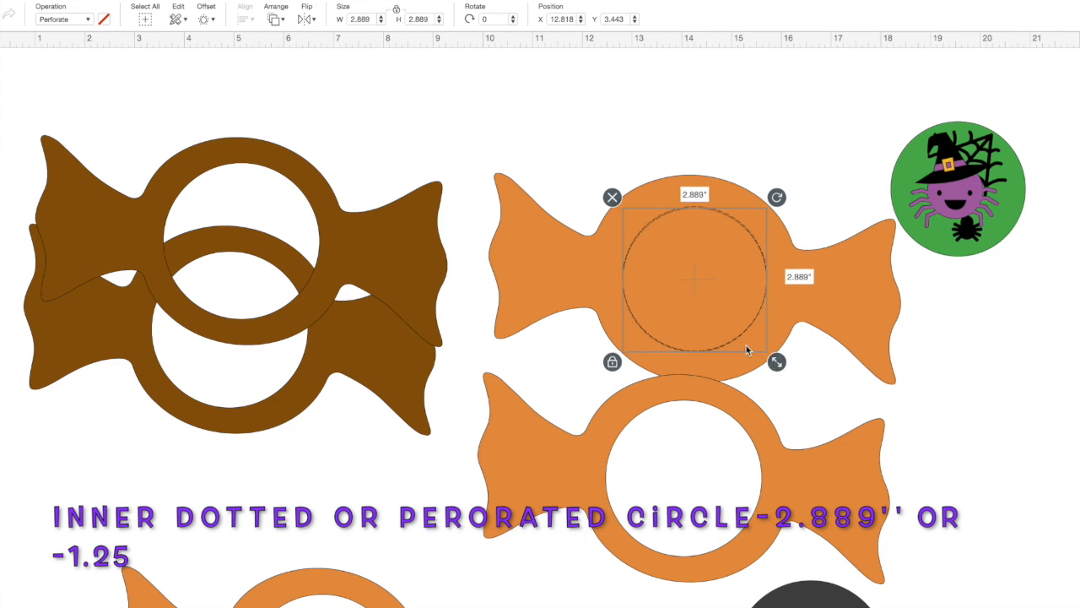
{"action": "left_click_drag", "start_coordinate": [715, 344], "coordinate": [776, 361]}
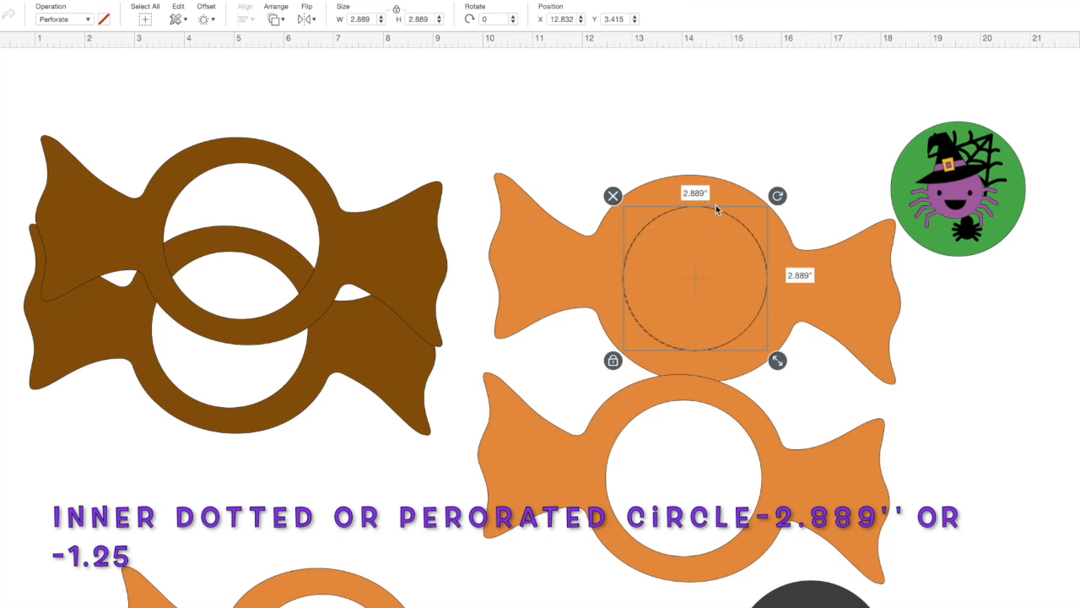
{"action": "left_click_drag", "start_coordinate": [704, 280], "coordinate": [986, 586]}
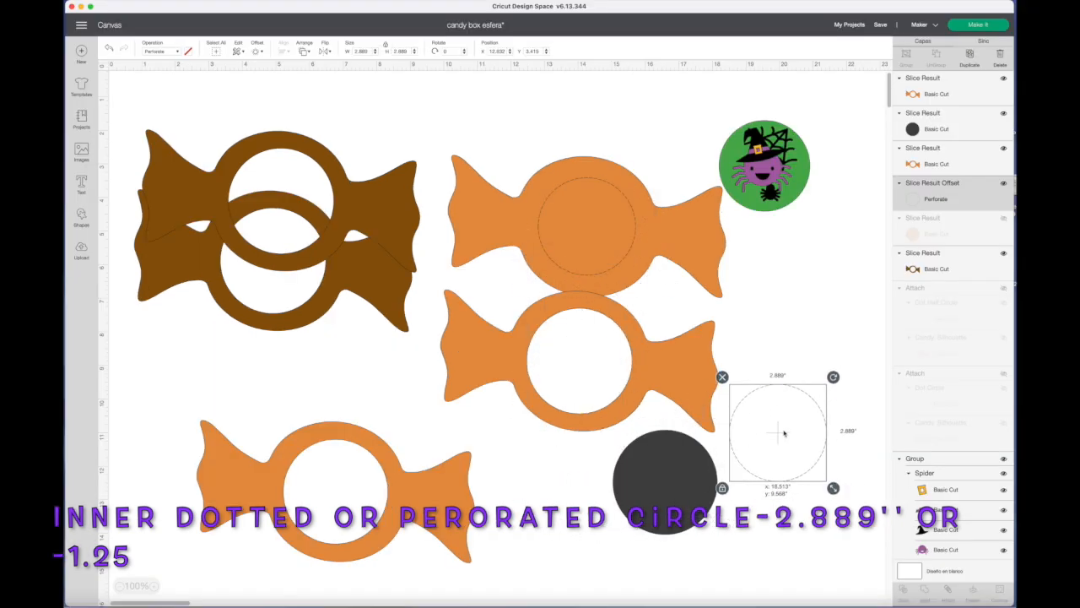
{"action": "left_click_drag", "start_coordinate": [783, 433], "coordinate": [800, 432]}
Move the lower hollow orange candy up, duplicate it and place the copy below the original.
{"action": "left_click", "coordinate": [394, 475]}
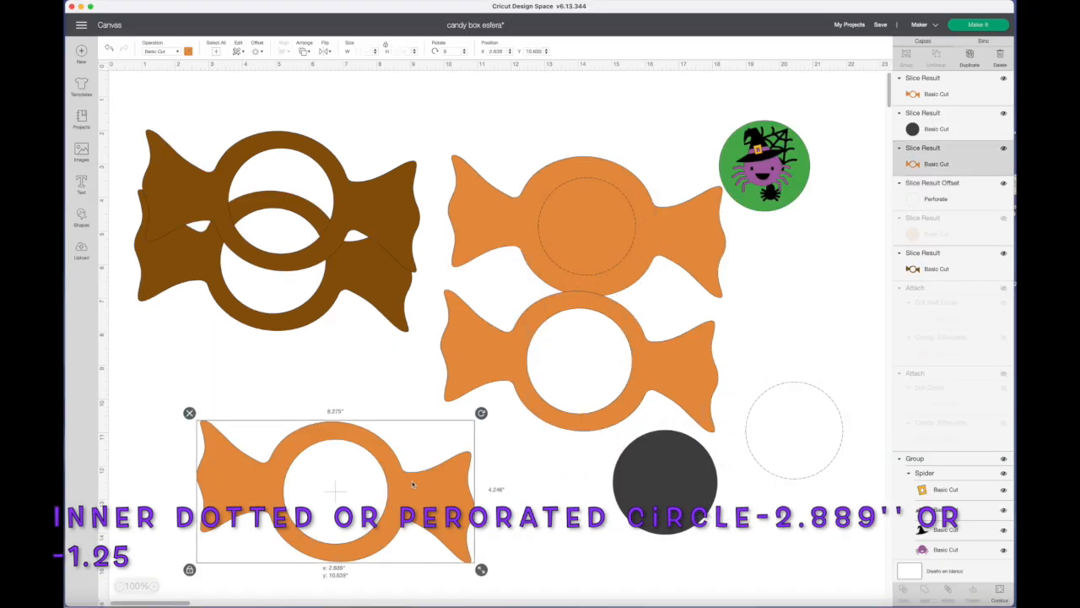
{"action": "left_click_drag", "start_coordinate": [393, 474], "coordinate": [376, 412]}
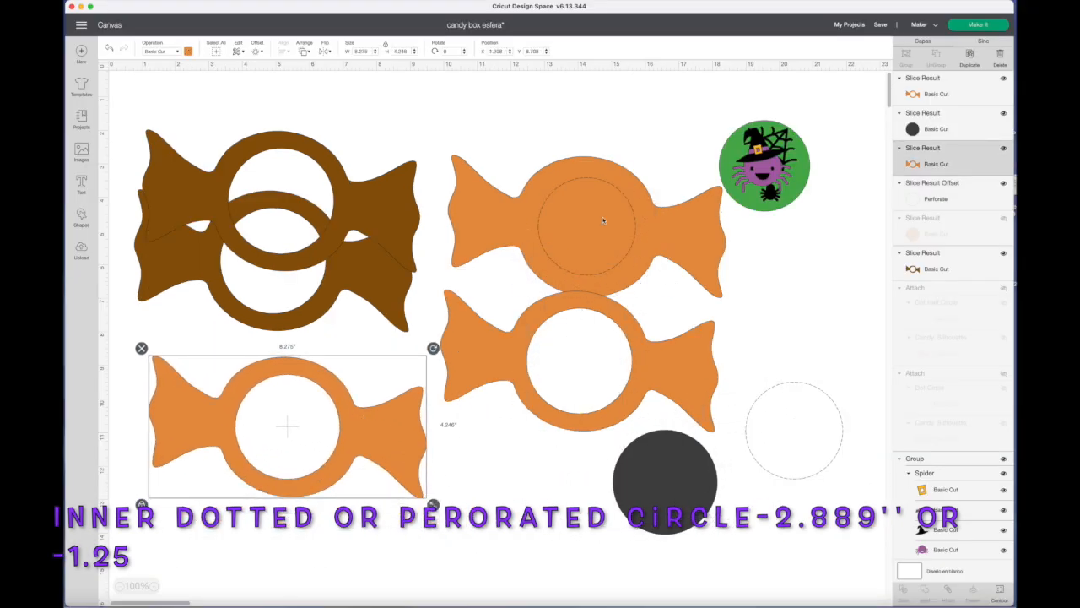
{"action": "left_click", "coordinate": [972, 62]}
{"action": "left_click_drag", "start_coordinate": [342, 484], "coordinate": [469, 560]}
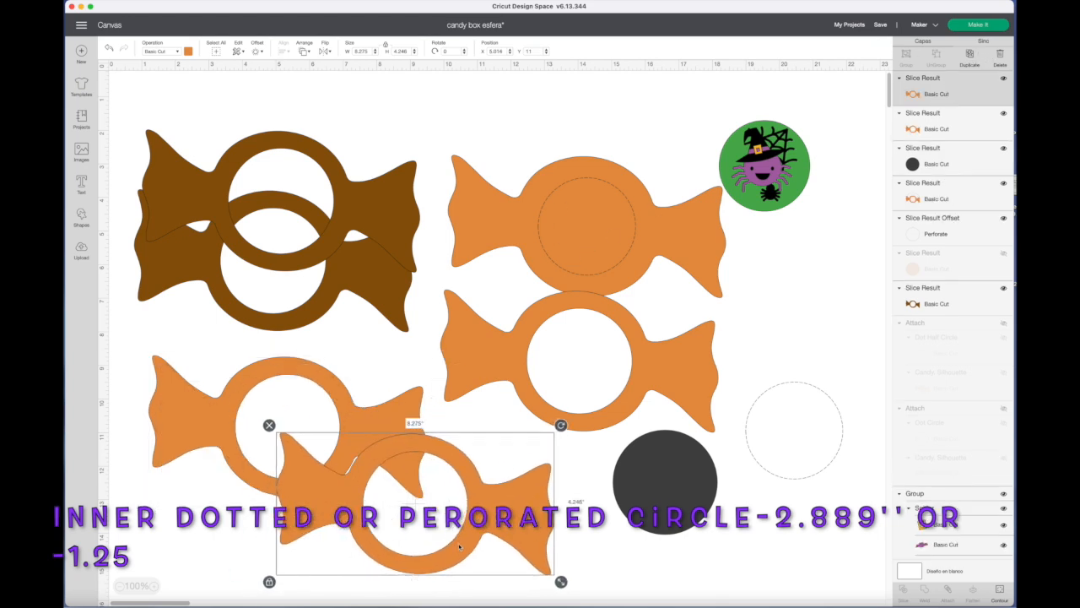
Hide the circular contour of the duplicated candy to make it solid and shift the candy slightly aside.
{"action": "left_click", "coordinate": [998, 591]}
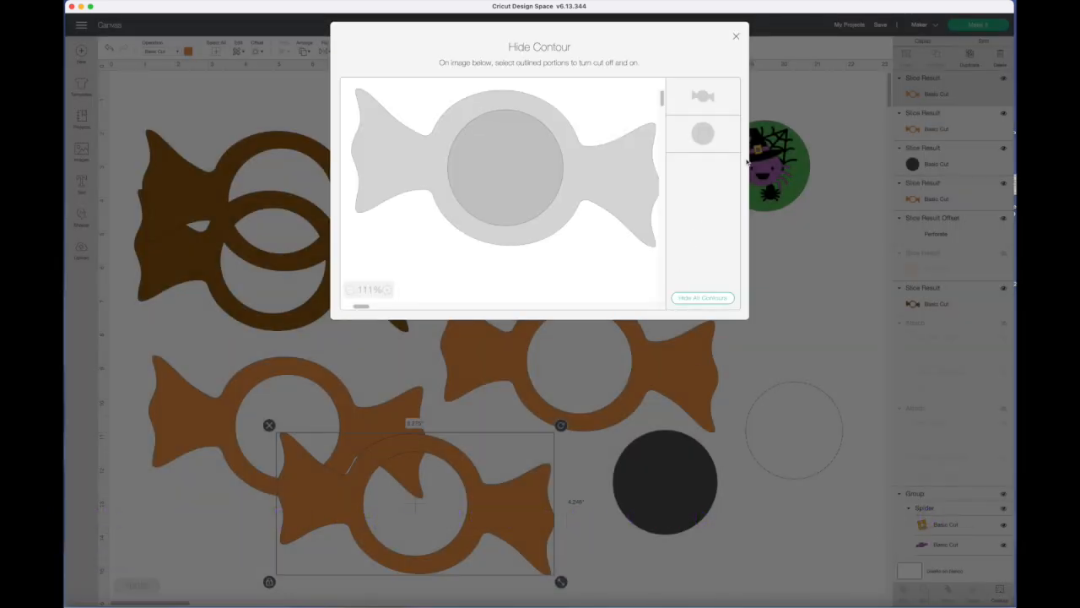
{"action": "left_click", "coordinate": [714, 135]}
{"action": "left_click", "coordinate": [736, 37]}
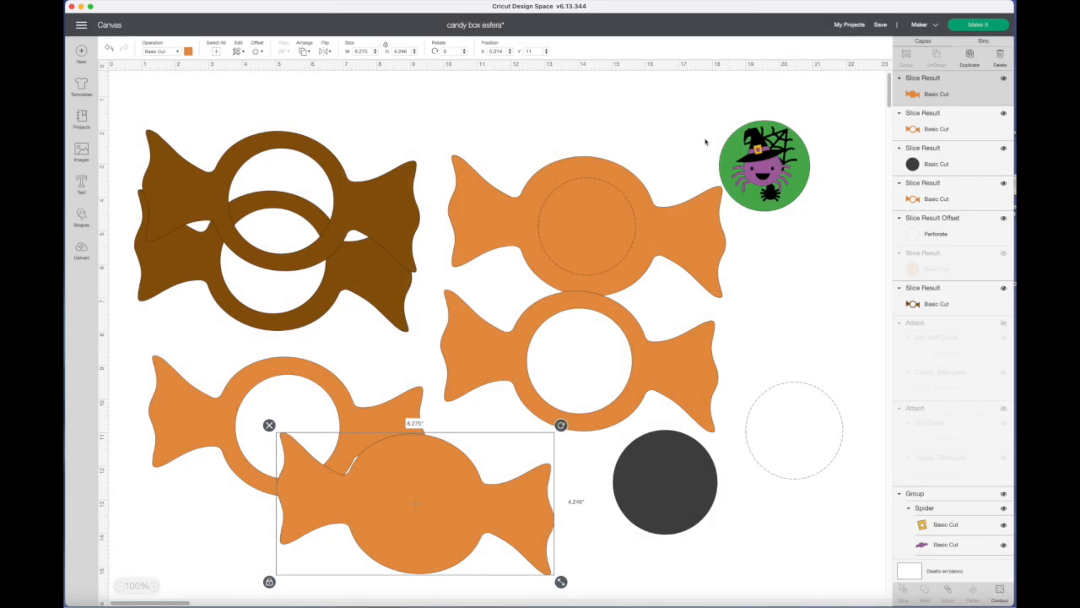
{"action": "left_click_drag", "start_coordinate": [417, 489], "coordinate": [448, 492]}
Move the 2.889 in perforated circle onto the solid orange candy and send it to the front.
{"action": "left_click_drag", "start_coordinate": [767, 471], "coordinate": [422, 544]}
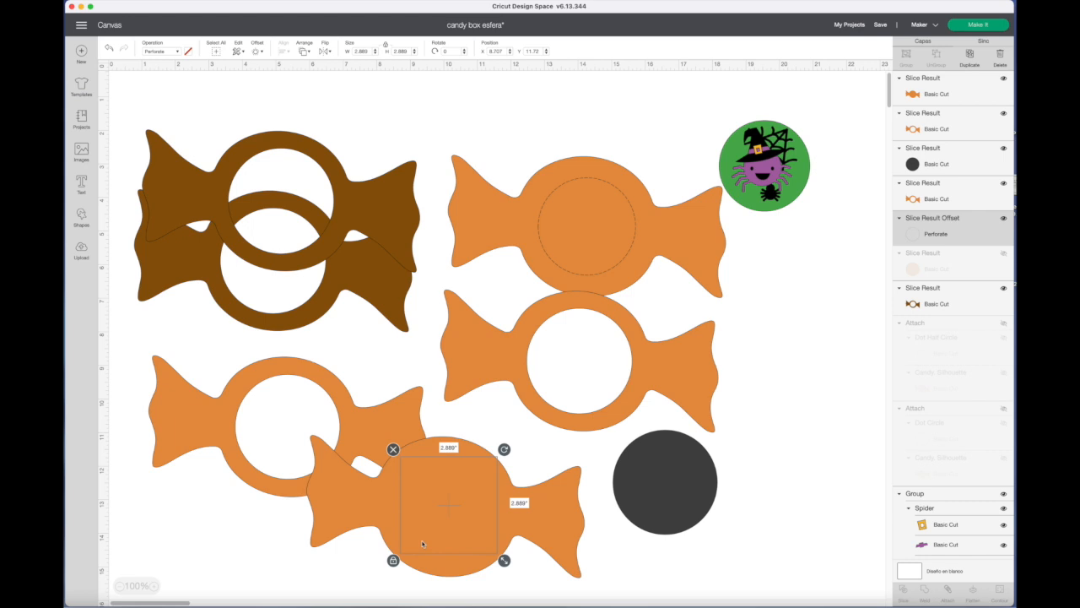
{"action": "left_click", "coordinate": [305, 51]}
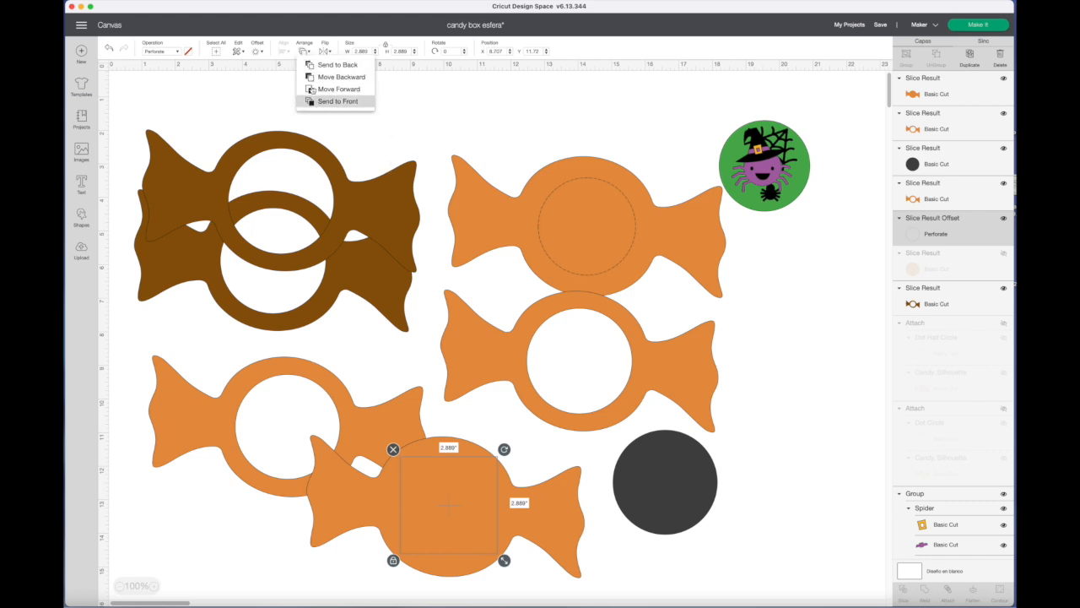
{"action": "left_click", "coordinate": [314, 102]}
Align the perforated circle and the solid candy at their centres.
{"action": "left_click", "coordinate": [520, 579]}
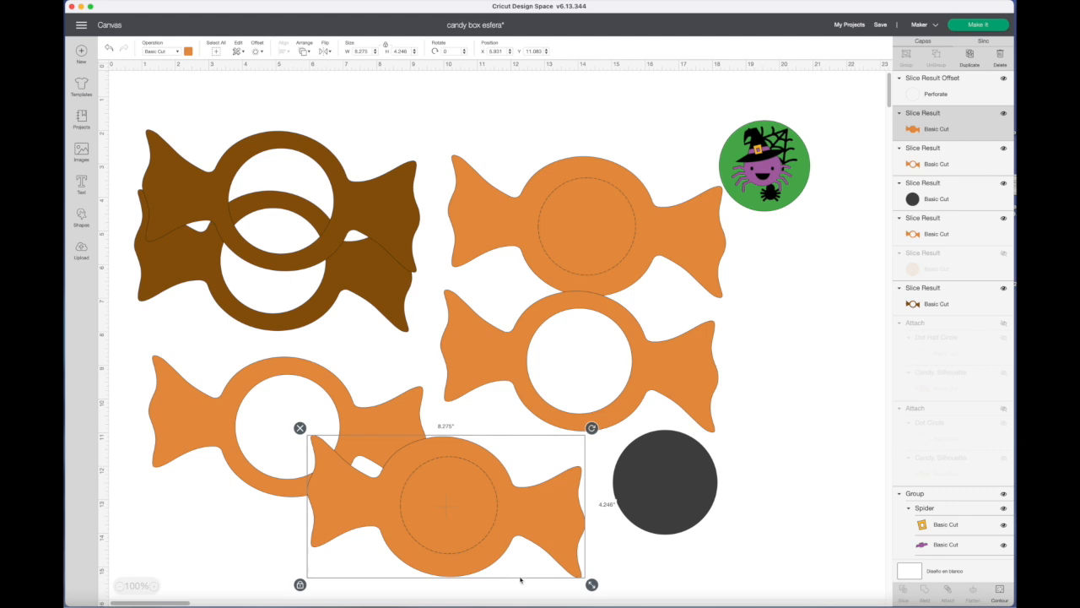
{"action": "left_click", "coordinate": [471, 538], "text": "shift"}
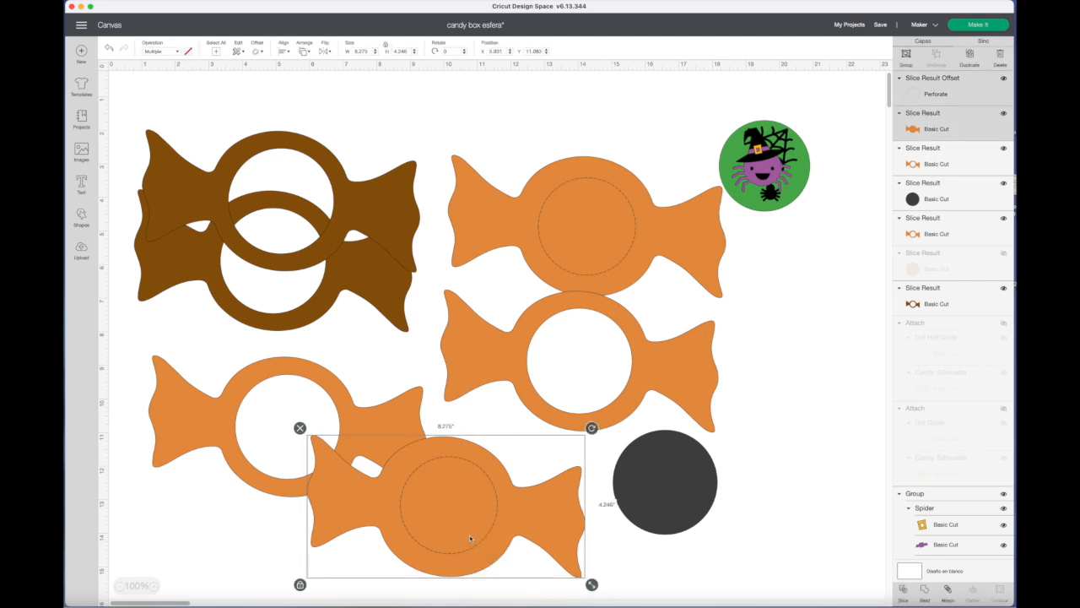
{"action": "left_click", "coordinate": [285, 52]}
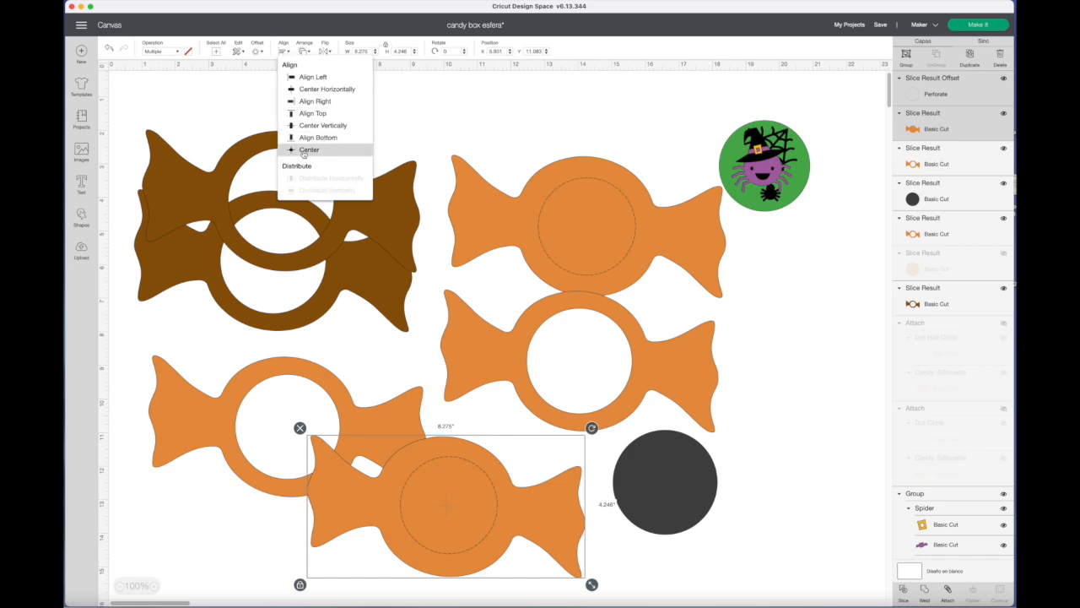
{"action": "left_click", "coordinate": [304, 152]}
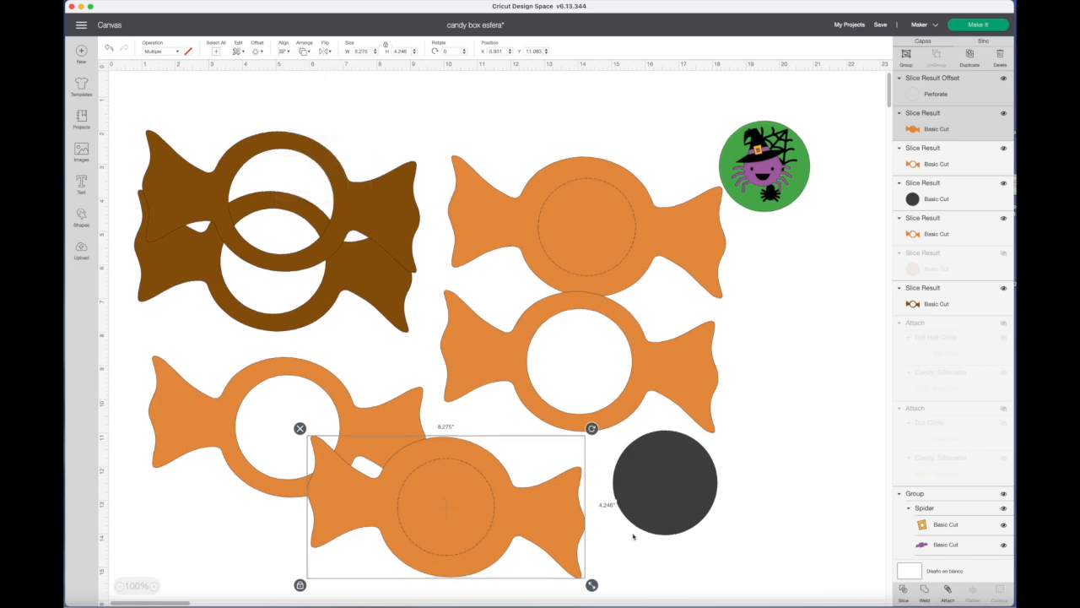
Attach the perforated circle to the solid candy and move the attached piece lower on the canvas.
{"action": "scroll", "coordinate": [620, 475], "scroll_direction": "up", "scroll_amount": 1}
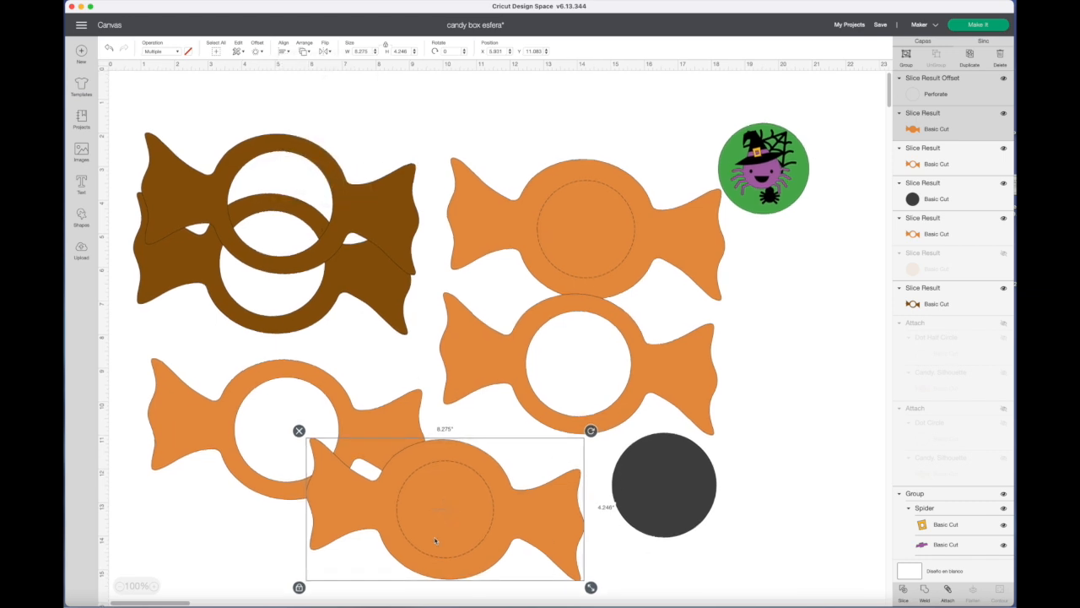
{"action": "left_click", "coordinate": [949, 590]}
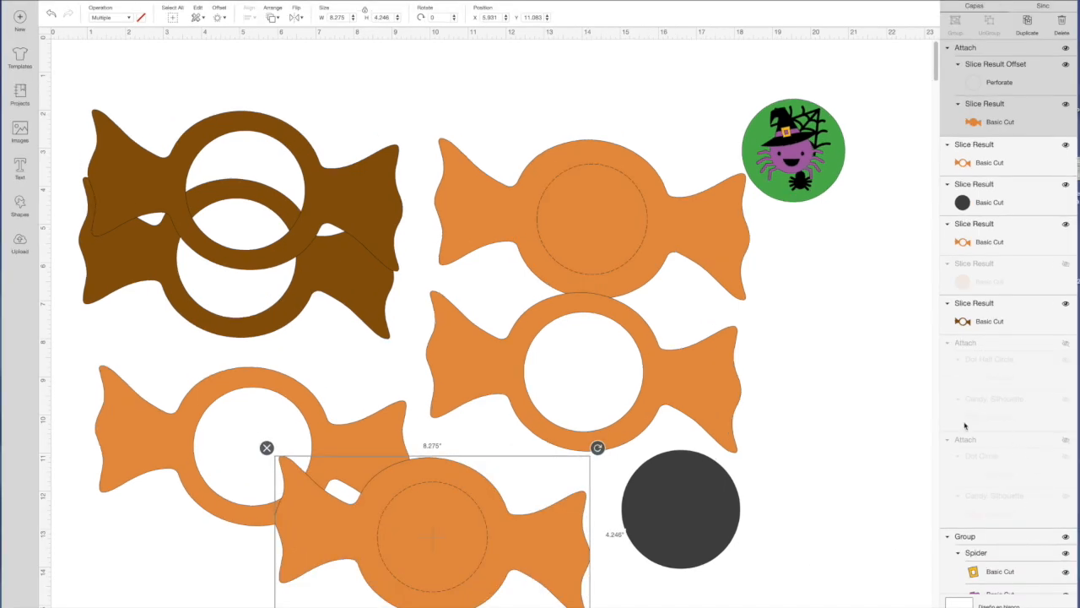
{"action": "left_click_drag", "start_coordinate": [510, 500], "coordinate": [493, 576]}
Send the nearby hollow orange candy to the front and lay it over the attached candy with the perforated circle.
{"action": "left_click", "coordinate": [308, 421]}
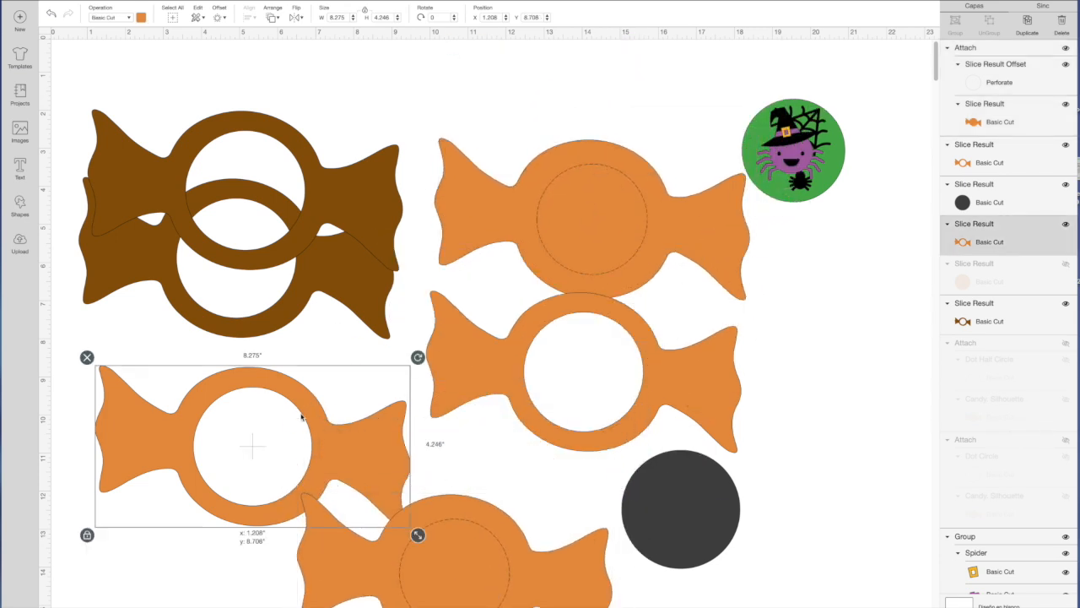
{"action": "left_click", "coordinate": [273, 19]}
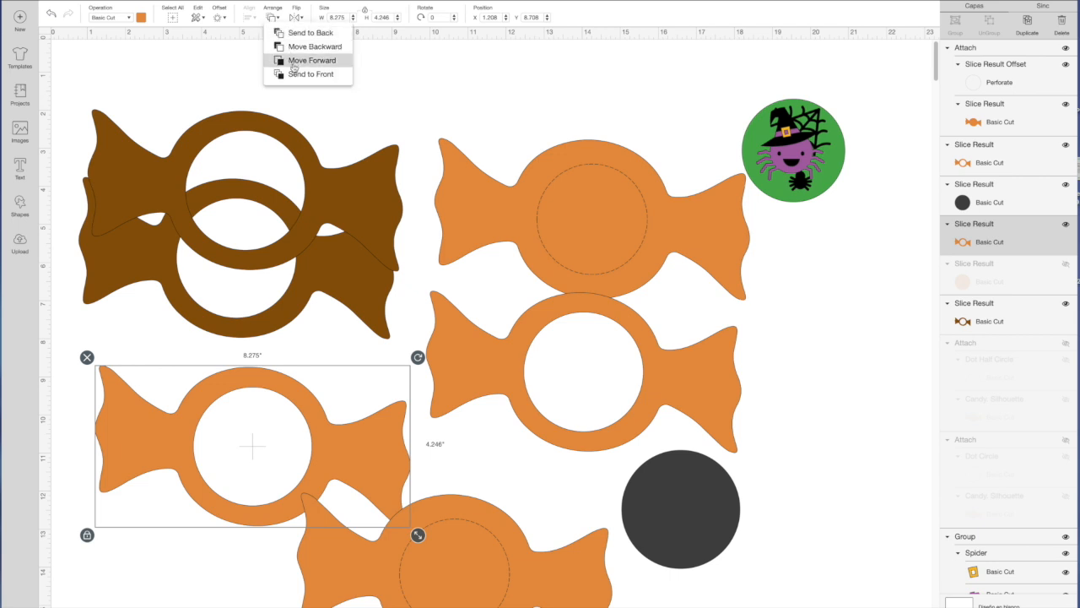
{"action": "left_click", "coordinate": [273, 16]}
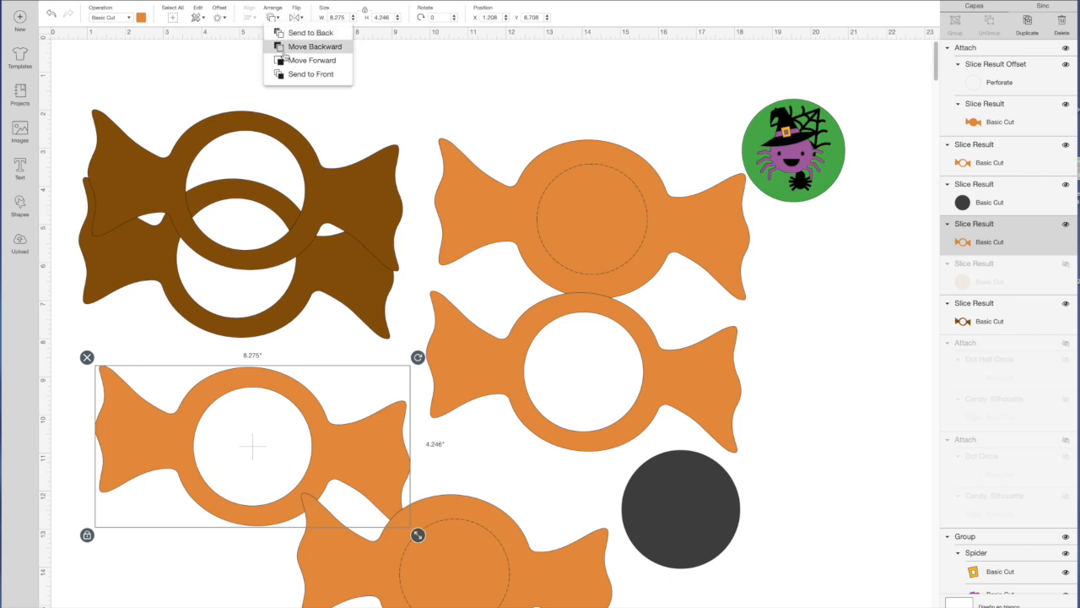
{"action": "left_click", "coordinate": [321, 71]}
{"action": "scroll", "coordinate": [322, 71], "scroll_direction": "down", "scroll_amount": 3}
{"action": "left_click_drag", "start_coordinate": [253, 221], "coordinate": [450, 337]}
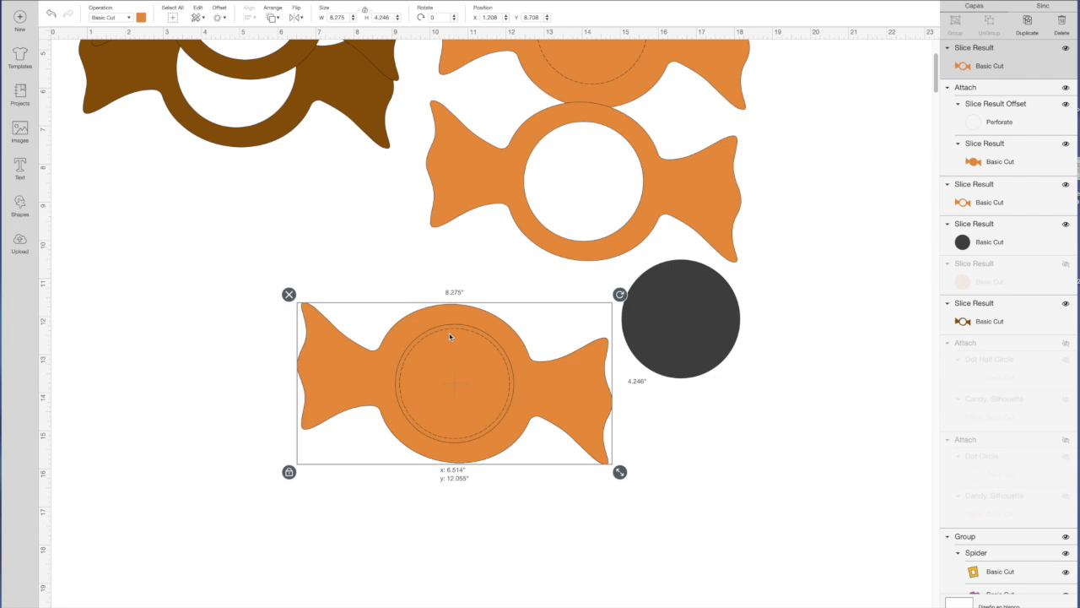
Move the hollow orange candy off the attached candy, and shift the attached candy with the perforated circle to open canvas.
{"action": "left_click_drag", "start_coordinate": [450, 336], "coordinate": [257, 235]}
{"action": "left_click_drag", "start_coordinate": [439, 428], "coordinate": [502, 478]}
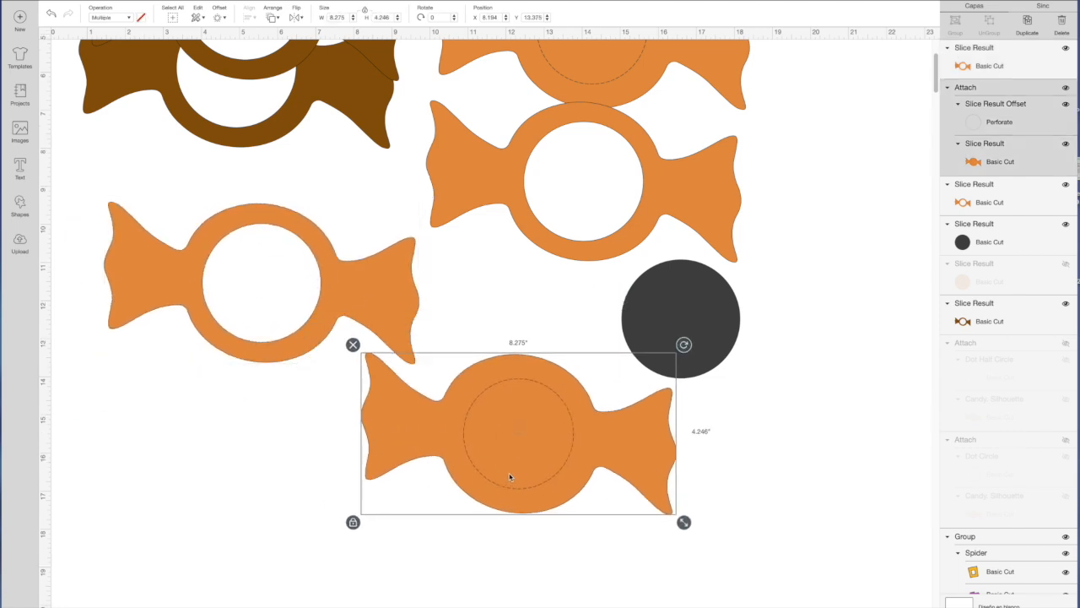
Place the green spider circle card on the attached orange candy, send it to the front and centre it inside the perforated circle.
{"action": "scroll", "coordinate": [509, 476], "scroll_direction": "up", "scroll_amount": 5}
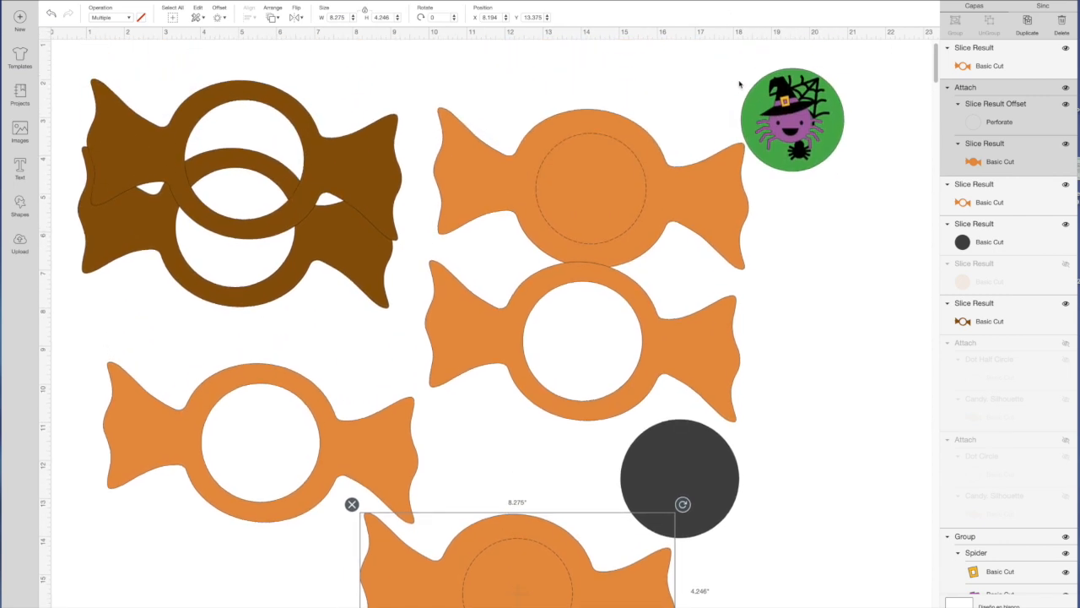
{"action": "left_click_drag", "start_coordinate": [791, 155], "coordinate": [808, 468]}
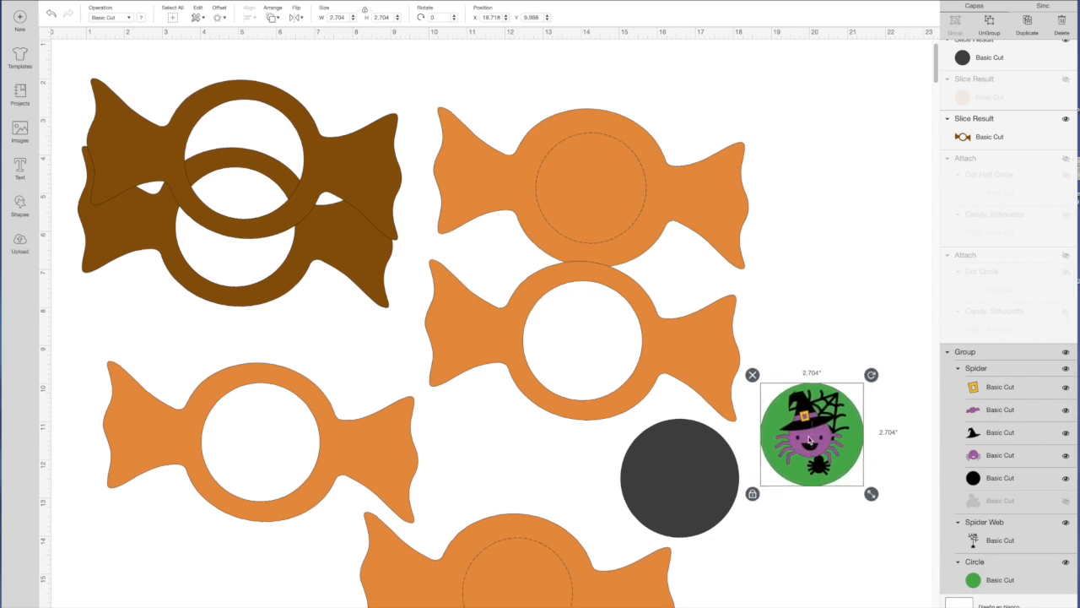
{"action": "scroll", "coordinate": [809, 468], "scroll_direction": "down", "scroll_amount": 5}
{"action": "left_click_drag", "start_coordinate": [829, 250], "coordinate": [566, 408]}
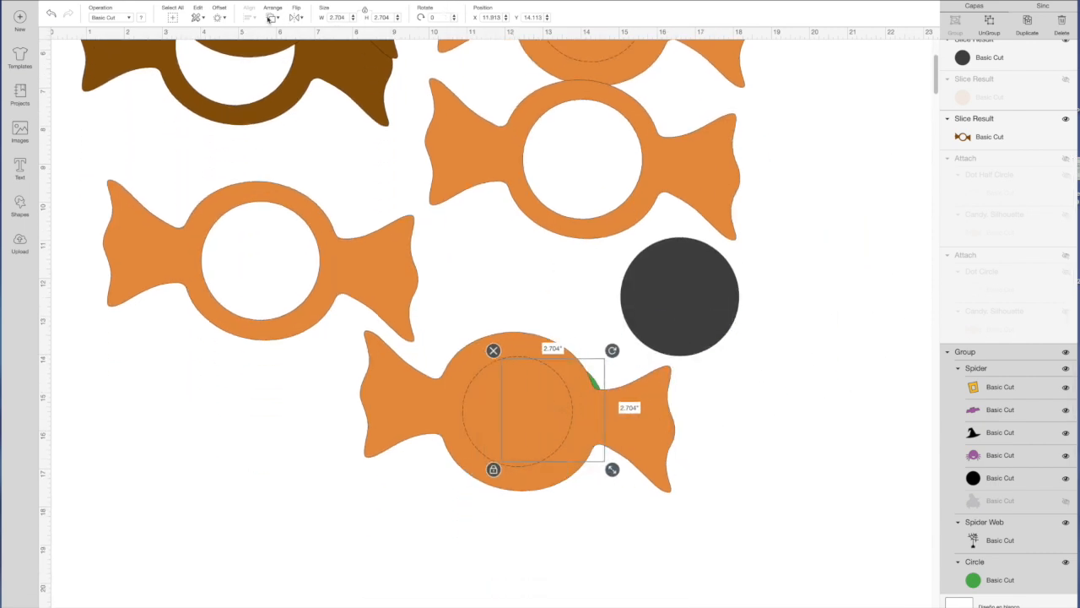
{"action": "left_click", "coordinate": [273, 18]}
{"action": "left_click", "coordinate": [296, 74]}
{"action": "scroll", "coordinate": [545, 426], "scroll_direction": "up", "scroll_amount": 1}
{"action": "left_click_drag", "start_coordinate": [545, 428], "coordinate": [509, 429]}
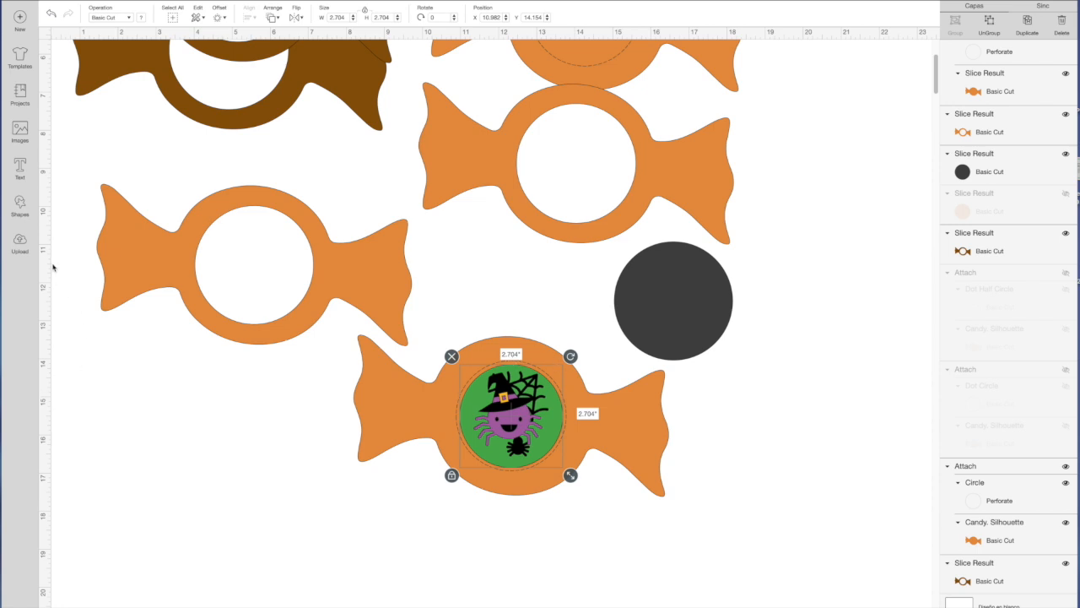
Resize the dark grey circle to 2.704 in and place it beside the candy holding the spider card.
{"action": "left_click", "coordinate": [685, 302]}
{"action": "left_click_drag", "start_coordinate": [738, 316], "coordinate": [765, 395]}
{"action": "left_click", "coordinate": [509, 417]}
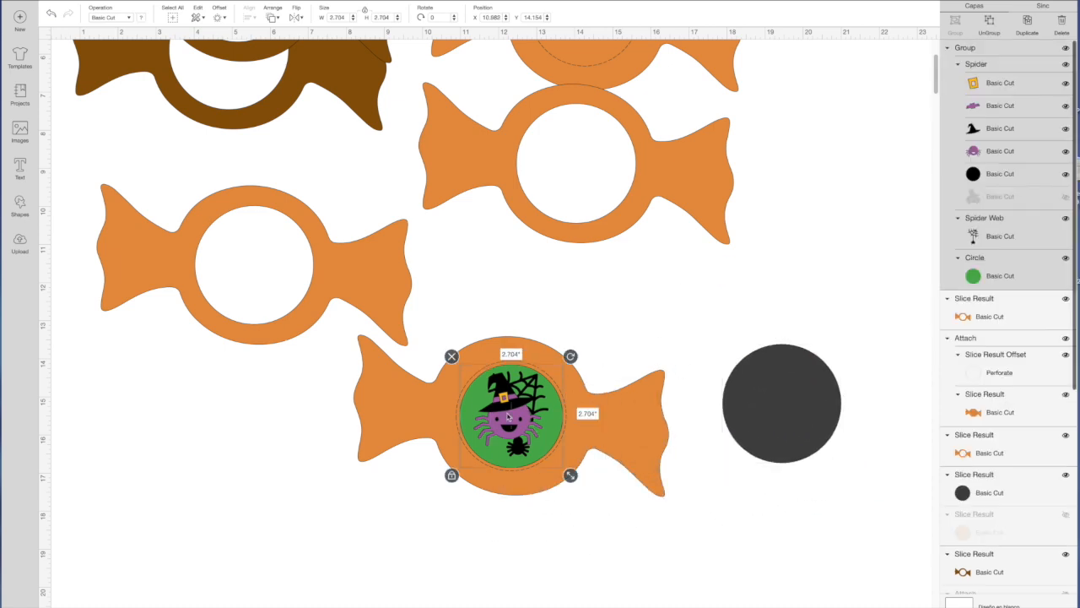
{"action": "left_click", "coordinate": [771, 407]}
{"action": "left_click", "coordinate": [343, 16]}
{"action": "type", "text": "2"}
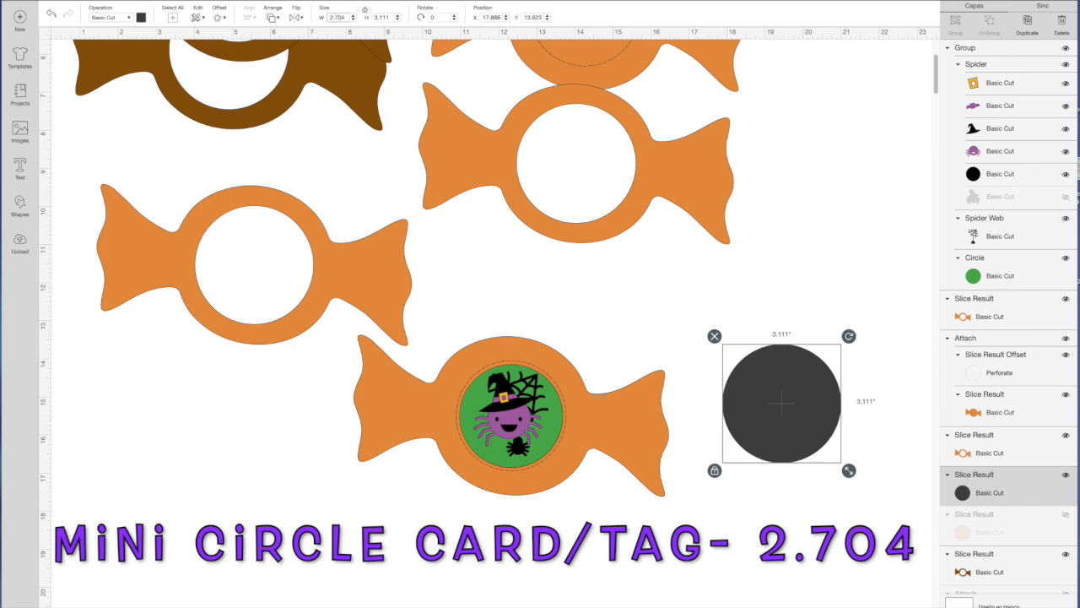
{"action": "key", "text": "Return"}
{"action": "left_click_drag", "start_coordinate": [792, 397], "coordinate": [767, 360]}
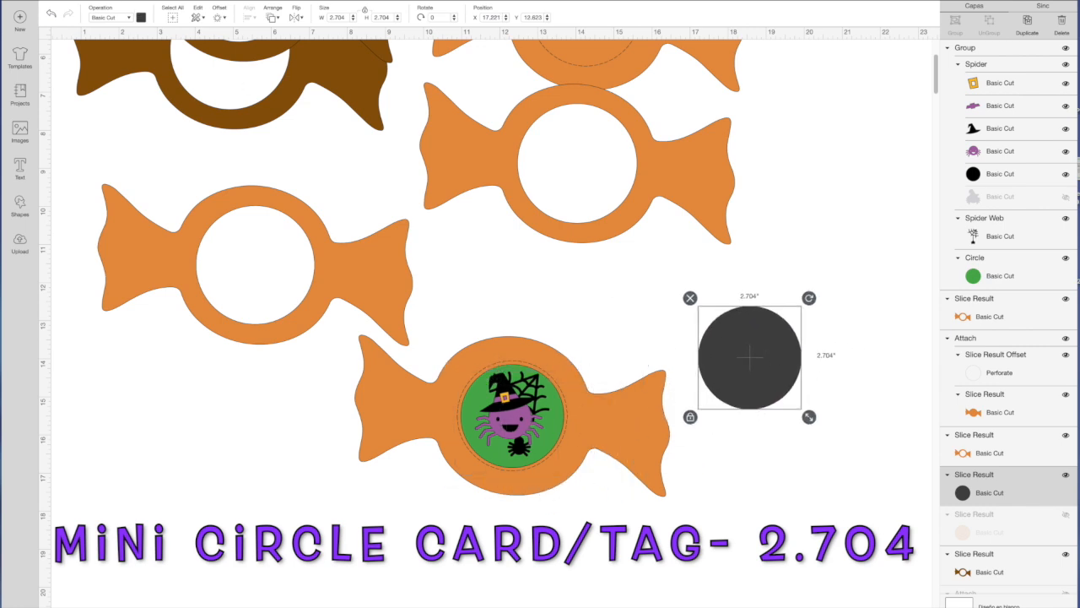
Recolour the dark grey circle with the green material colour and move it slightly lower beside the candy.
{"action": "left_click", "coordinate": [140, 18]}
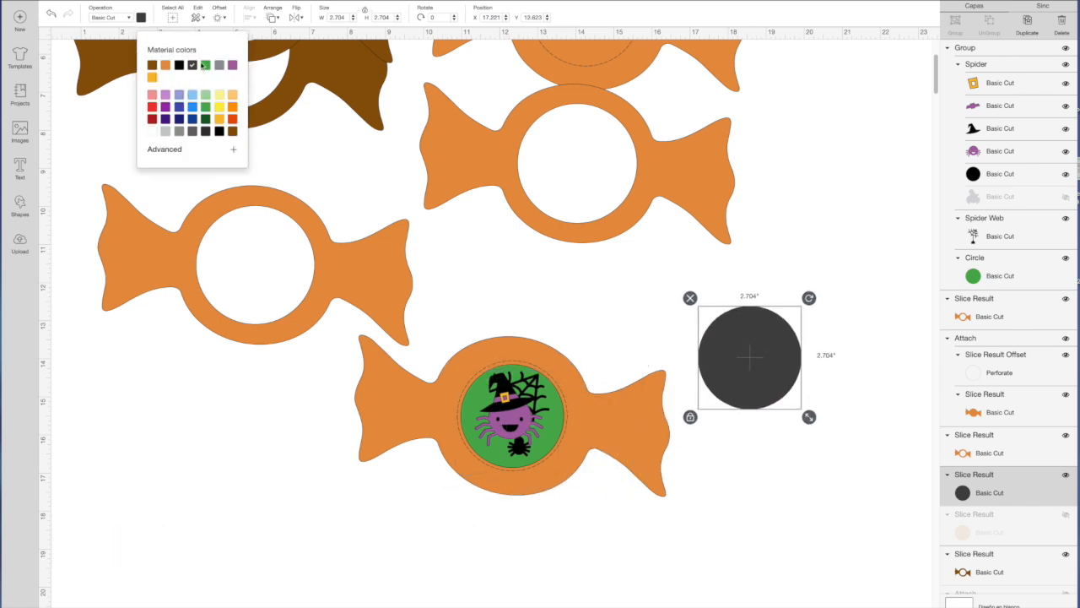
{"action": "left_click", "coordinate": [192, 65]}
{"action": "scroll", "coordinate": [770, 513], "scroll_direction": "up", "scroll_amount": 1}
{"action": "left_click_drag", "start_coordinate": [743, 379], "coordinate": [741, 407]}
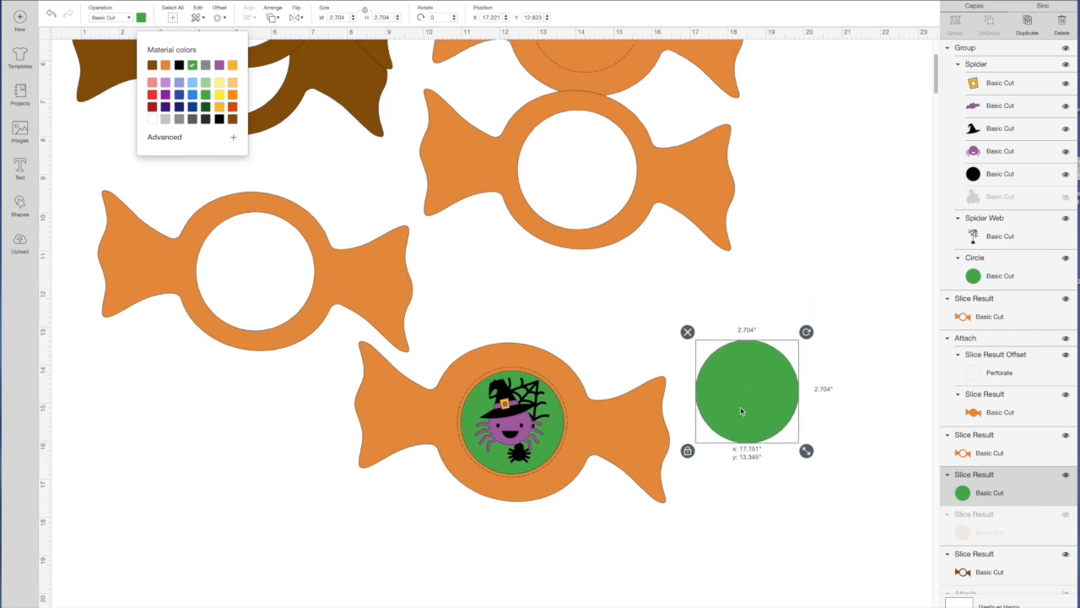
Search the image library for "halloween" and select the purple spider wearing a witch hat.
{"action": "scroll", "coordinate": [503, 423], "scroll_direction": "down", "scroll_amount": 1}
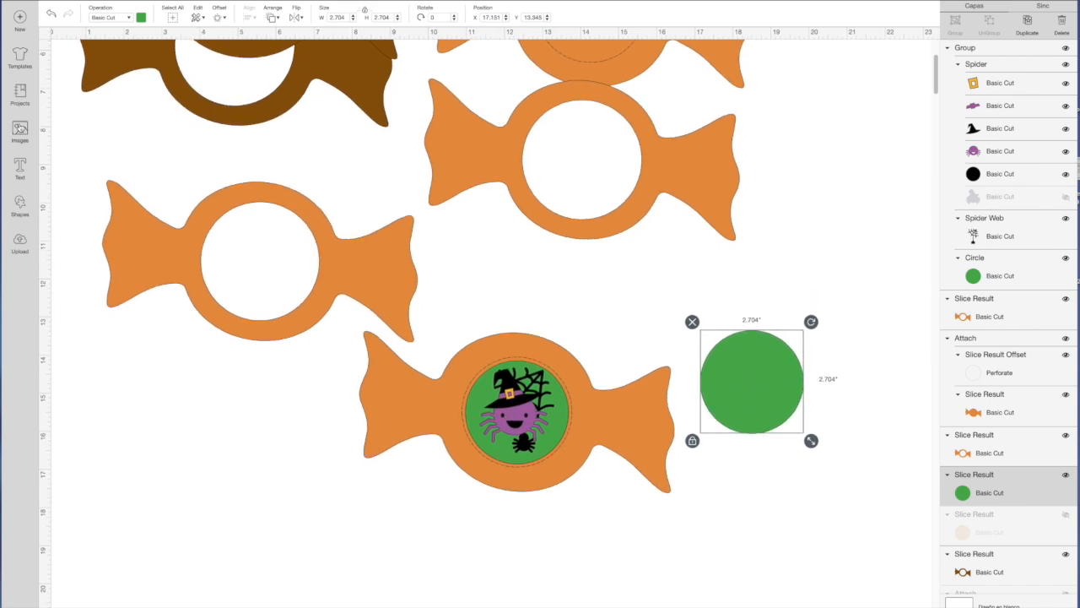
{"action": "left_click", "coordinate": [20, 128]}
{"action": "left_click", "coordinate": [334, 56]}
{"action": "type", "text": "halloween"}
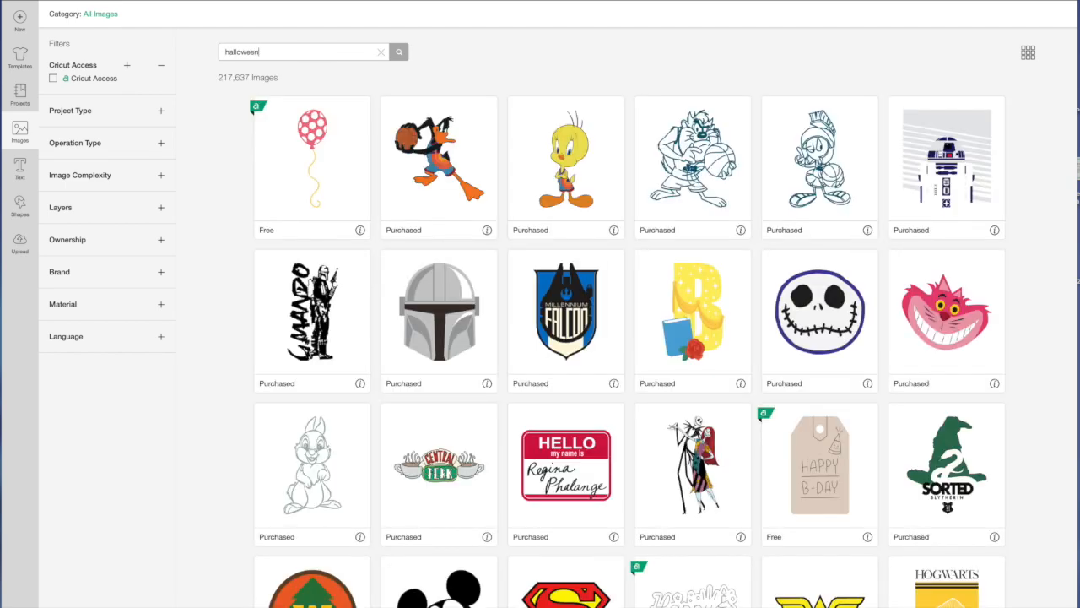
{"action": "key", "text": "Return"}
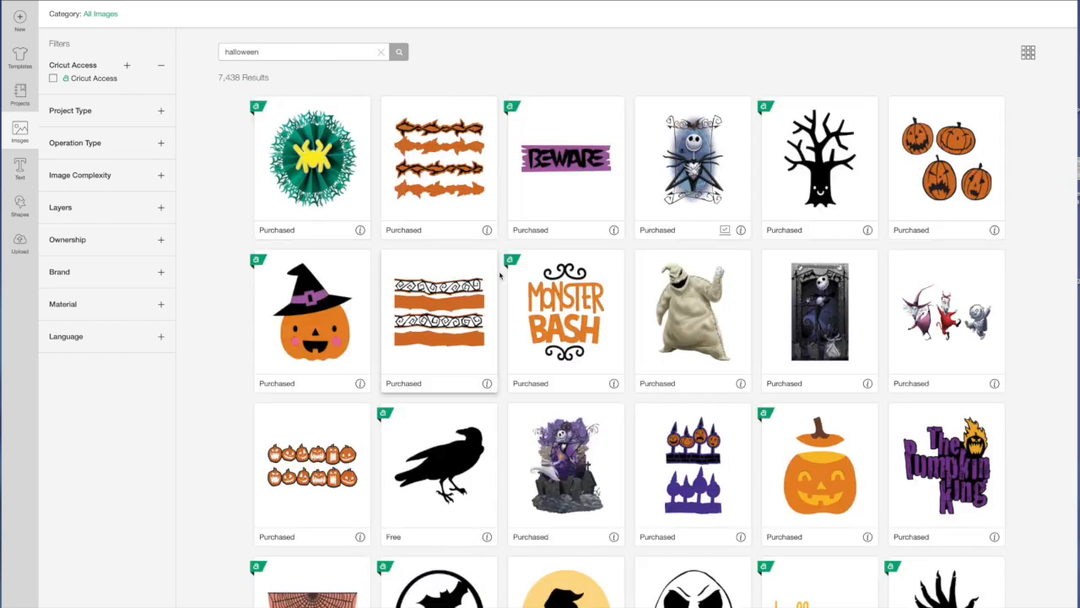
{"action": "scroll", "coordinate": [604, 373], "scroll_direction": "down", "scroll_amount": 2}
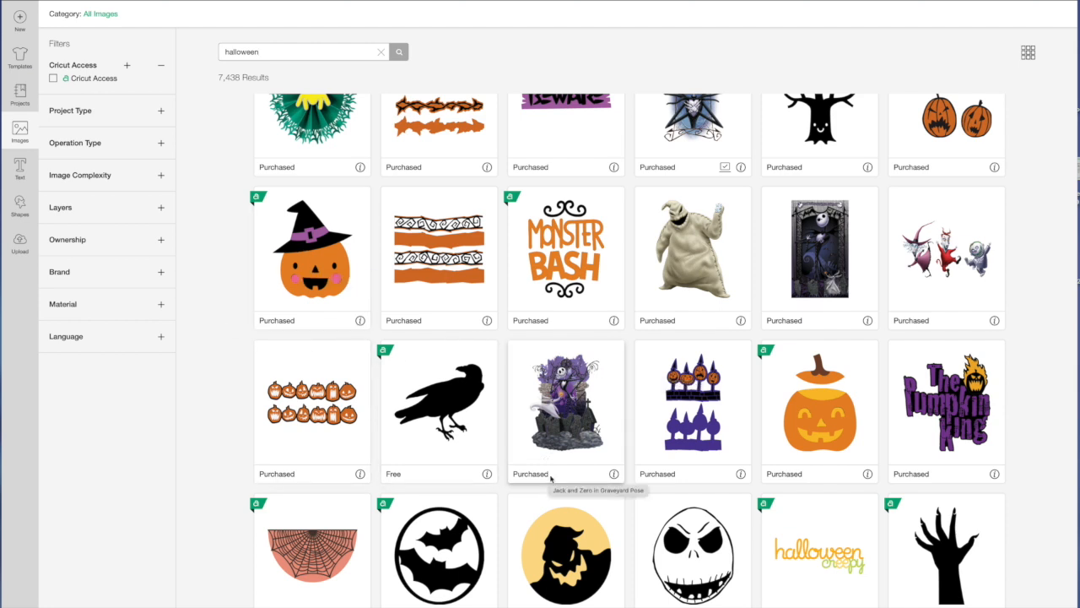
{"action": "scroll", "coordinate": [551, 479], "scroll_direction": "down", "scroll_amount": 10}
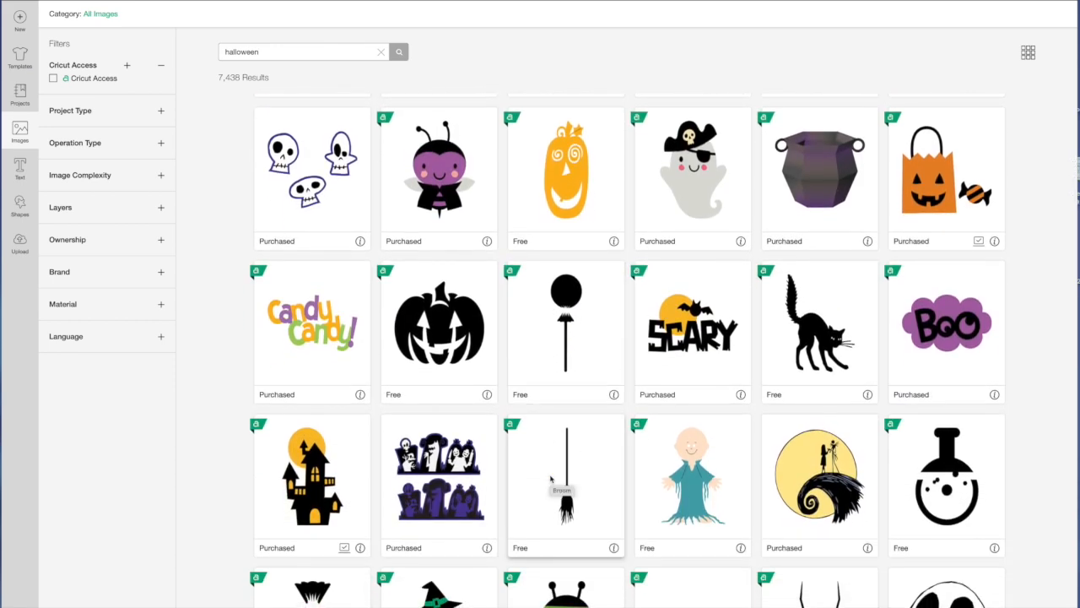
{"action": "scroll", "coordinate": [551, 479], "scroll_direction": "down", "scroll_amount": 5}
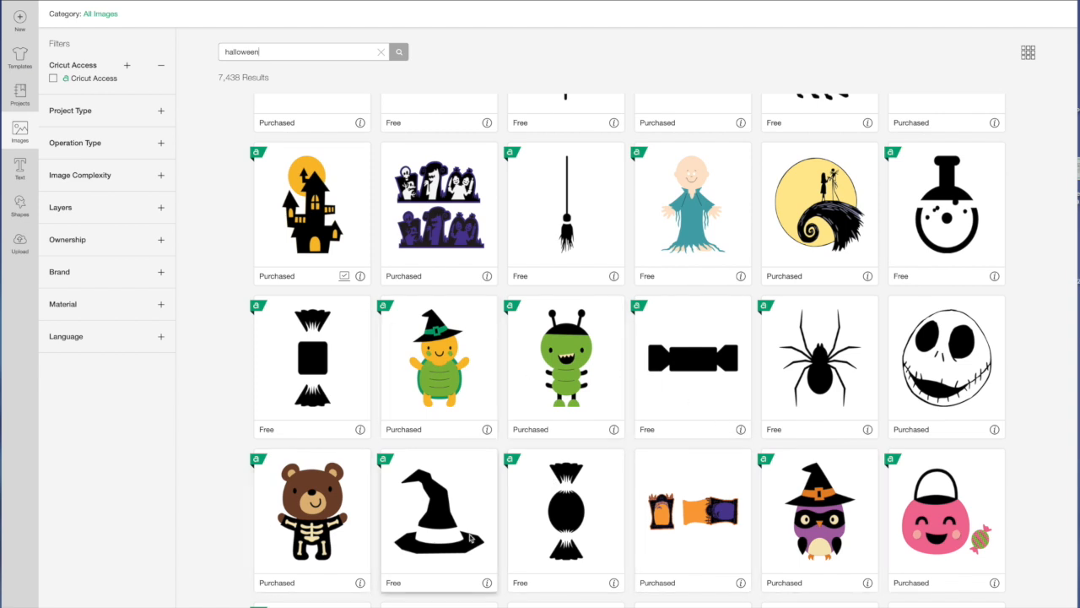
{"action": "scroll", "coordinate": [470, 538], "scroll_direction": "down", "scroll_amount": 5}
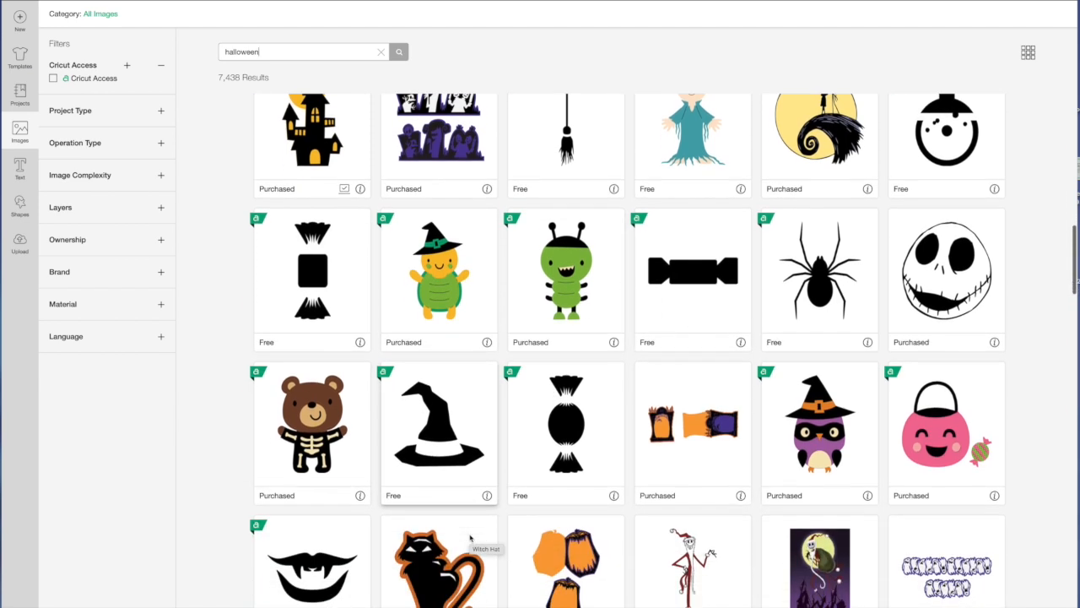
{"action": "scroll", "coordinate": [470, 538], "scroll_direction": "down", "scroll_amount": 4}
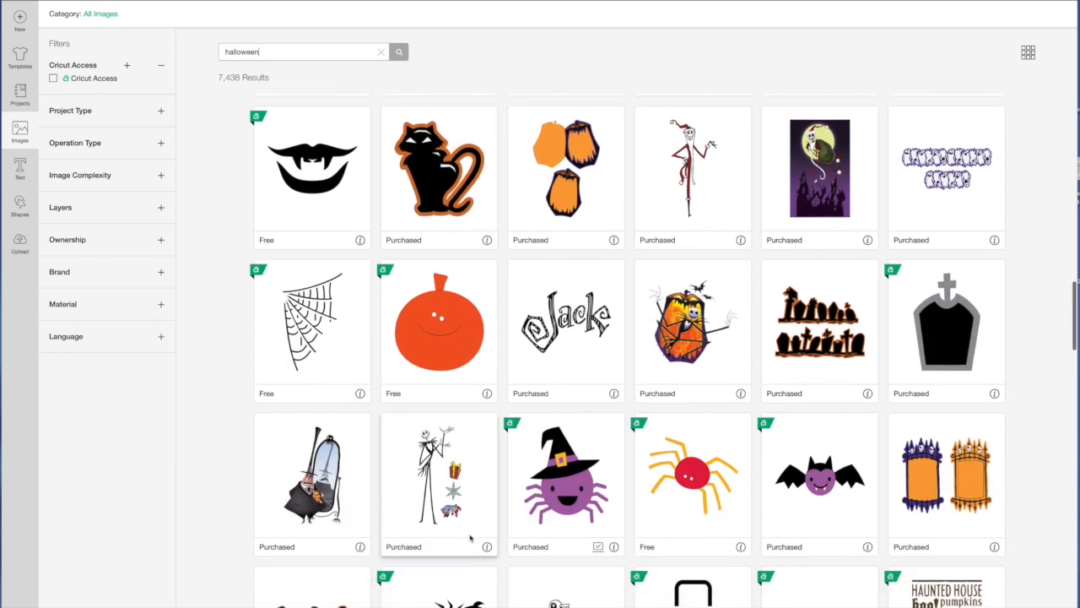
{"action": "left_click", "coordinate": [556, 438]}
Select the black corner spiderweb with a hanging spider as well, and insert the selected images on the canvas.
{"action": "scroll", "coordinate": [650, 545], "scroll_direction": "down", "scroll_amount": 5}
{"action": "scroll", "coordinate": [650, 545], "scroll_direction": "down", "scroll_amount": 10}
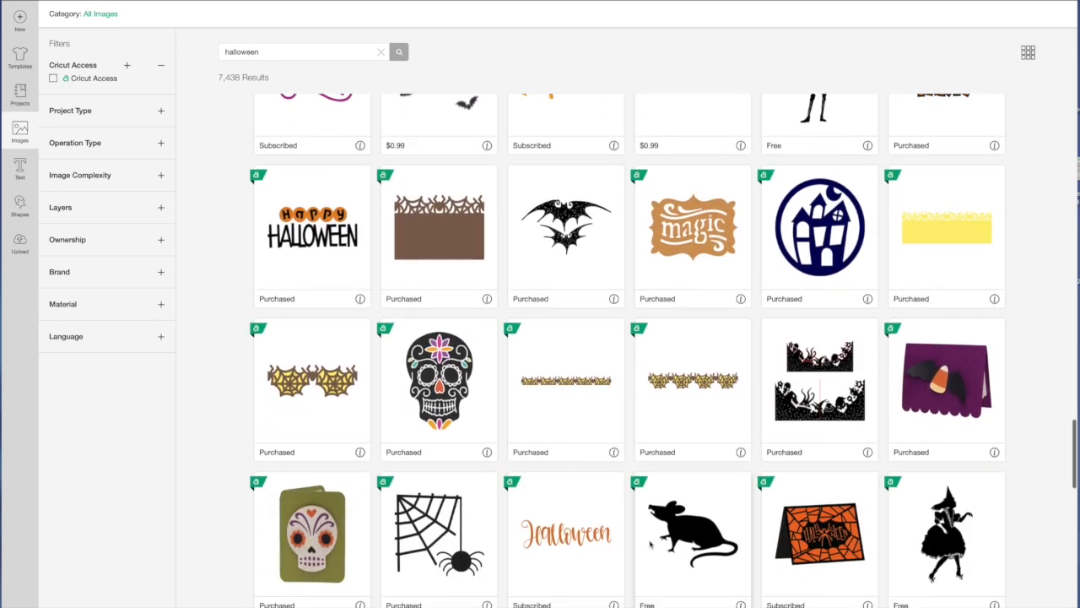
{"action": "scroll", "coordinate": [650, 545], "scroll_direction": "down", "scroll_amount": 4}
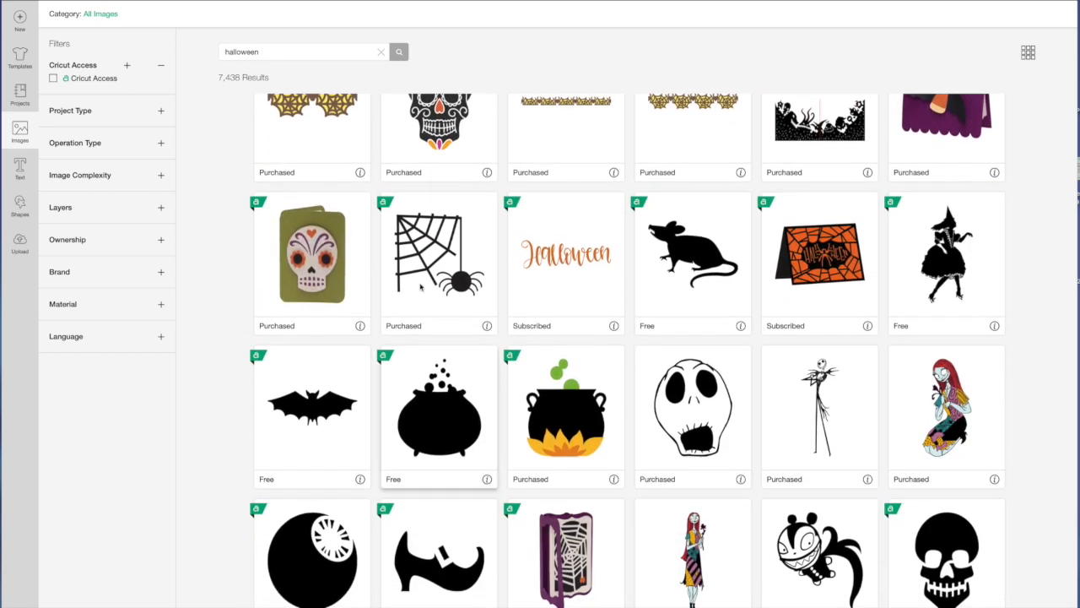
{"action": "left_click", "coordinate": [420, 287]}
{"action": "scroll", "coordinate": [679, 503], "scroll_direction": "down", "scroll_amount": 1}
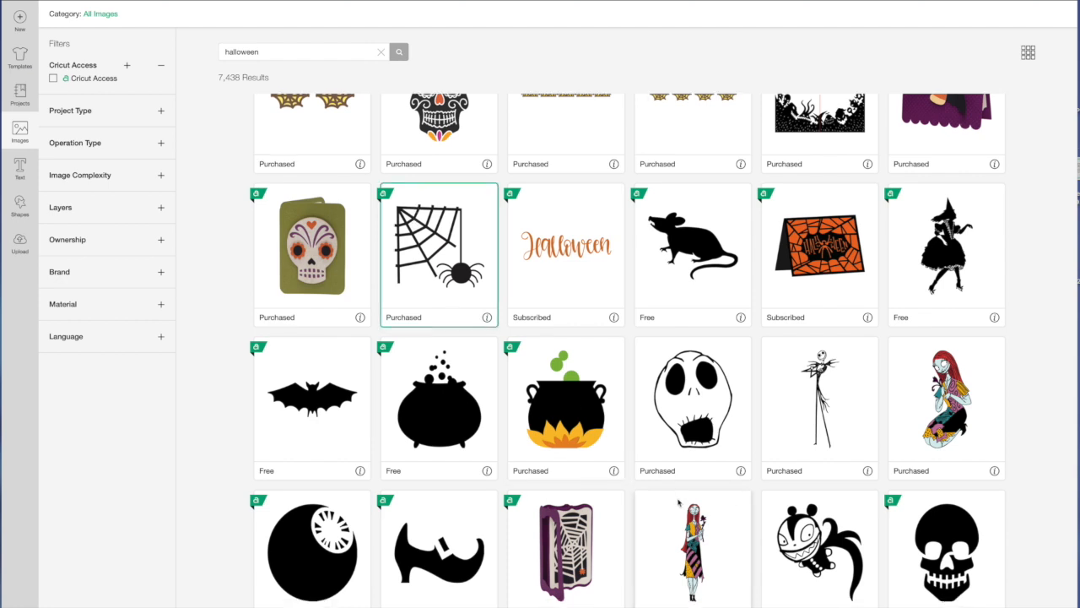
{"action": "scroll", "coordinate": [680, 503], "scroll_direction": "down", "scroll_amount": 3}
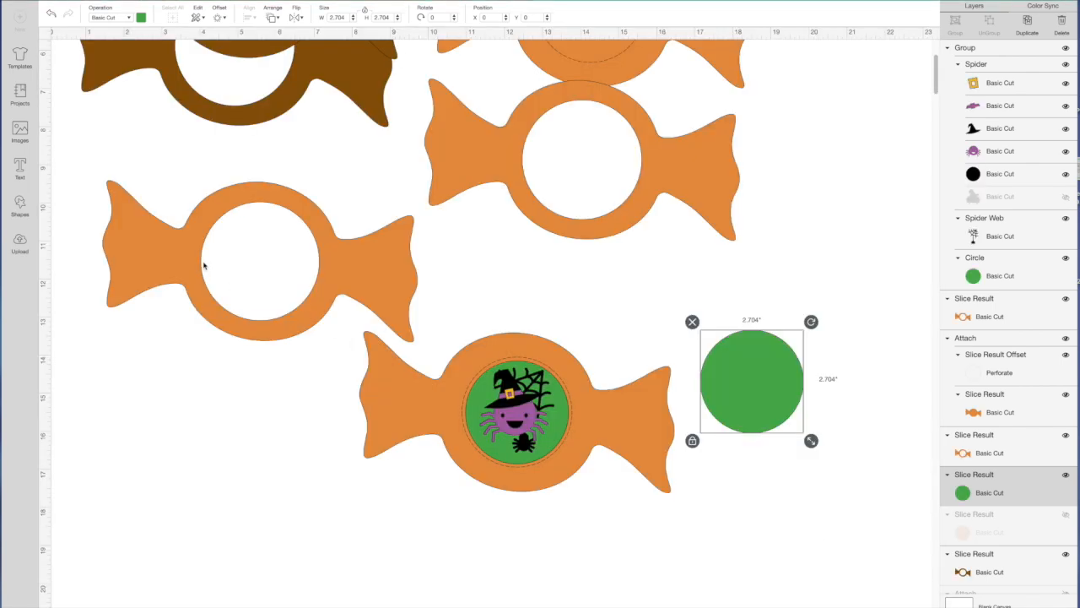
{"action": "key", "text": "ctrl+v"}
Place the spiderweb on the upper part of the plain green circle and scale it to about 1.97 in wide.
{"action": "scroll", "coordinate": [232, 203], "scroll_direction": "up", "scroll_amount": 3}
{"action": "left_click_drag", "start_coordinate": [224, 246], "coordinate": [742, 462]}
{"action": "left_click", "coordinate": [774, 577]}
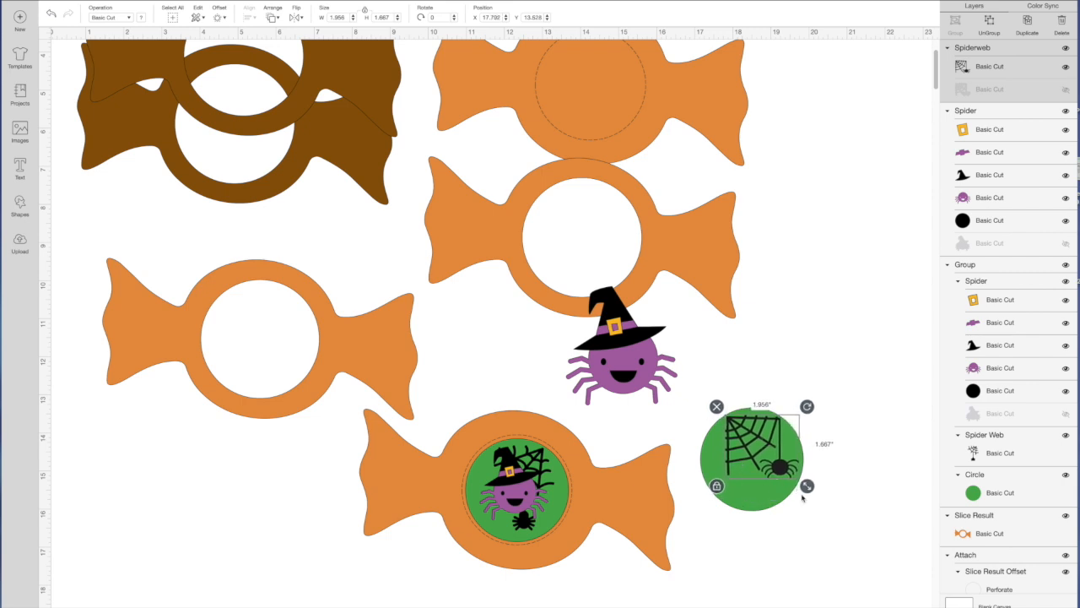
{"action": "left_click_drag", "start_coordinate": [808, 494], "coordinate": [809, 494]}
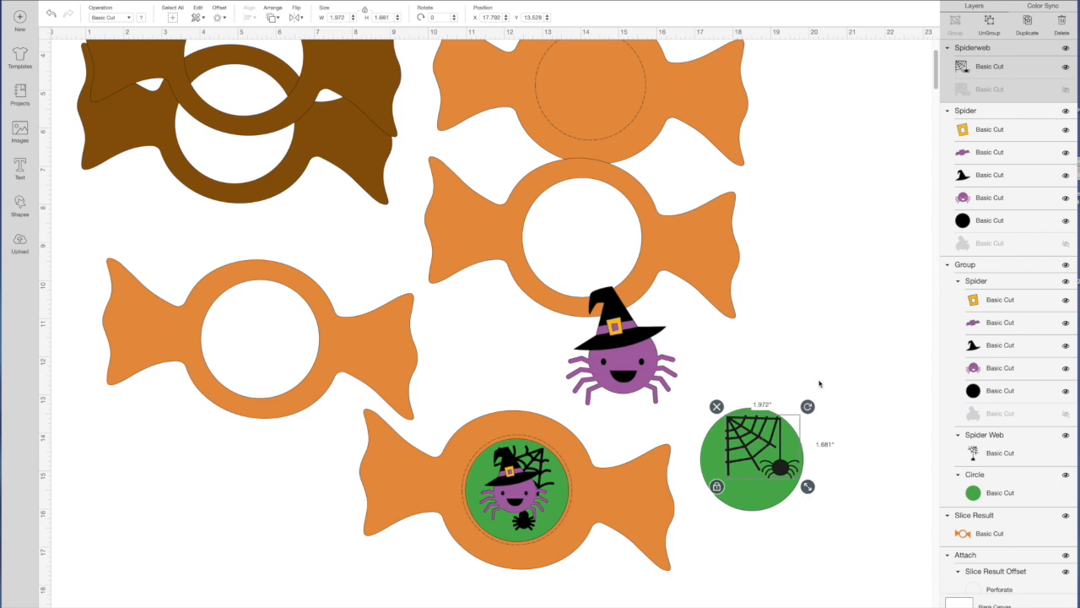
Send the inserted purple spider to the front, scale it to about 1.89 in wide and place it over the web on the green circle.
{"action": "left_click", "coordinate": [746, 385]}
{"action": "left_click", "coordinate": [599, 388]}
{"action": "left_click_drag", "start_coordinate": [599, 388], "coordinate": [655, 481]}
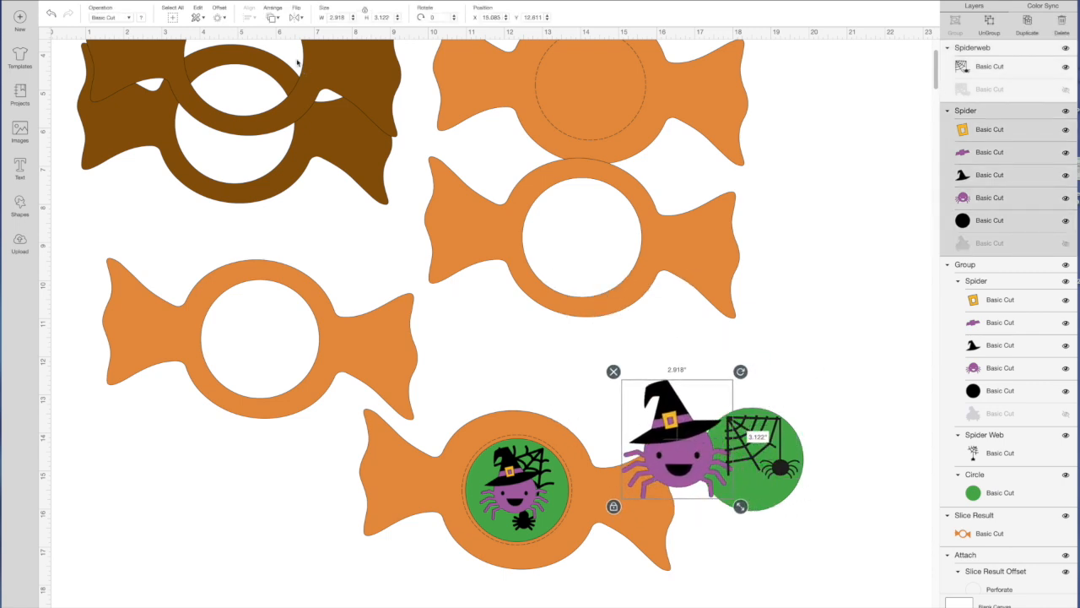
{"action": "left_click", "coordinate": [272, 17]}
{"action": "left_click", "coordinate": [308, 75]}
{"action": "left_click_drag", "start_coordinate": [741, 511], "coordinate": [697, 461]}
{"action": "left_click_drag", "start_coordinate": [662, 431], "coordinate": [746, 459]}
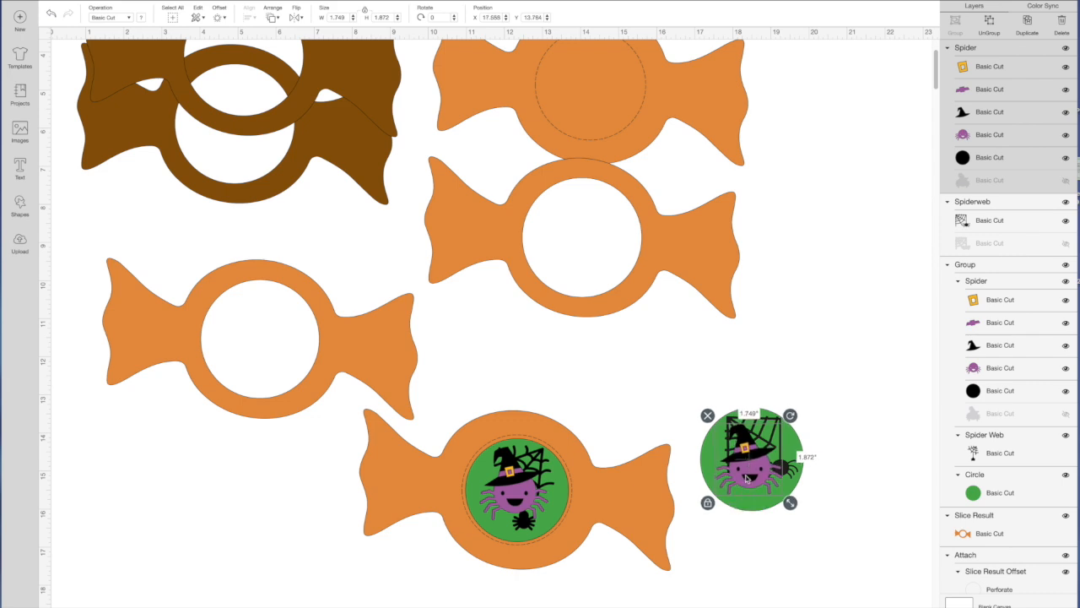
{"action": "left_click", "coordinate": [758, 554]}
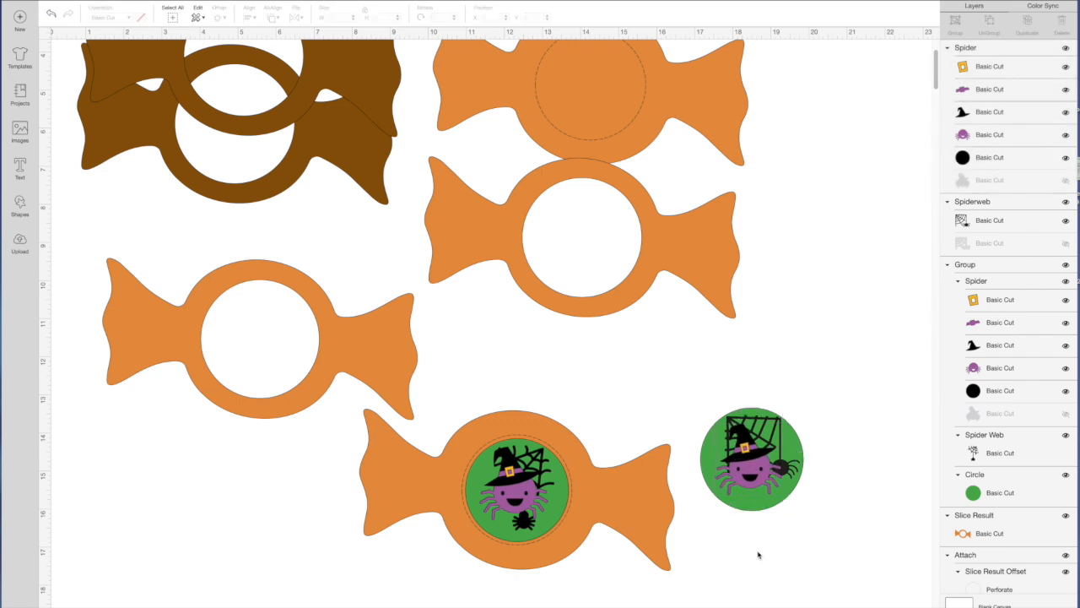
{"action": "left_click", "coordinate": [760, 486]}
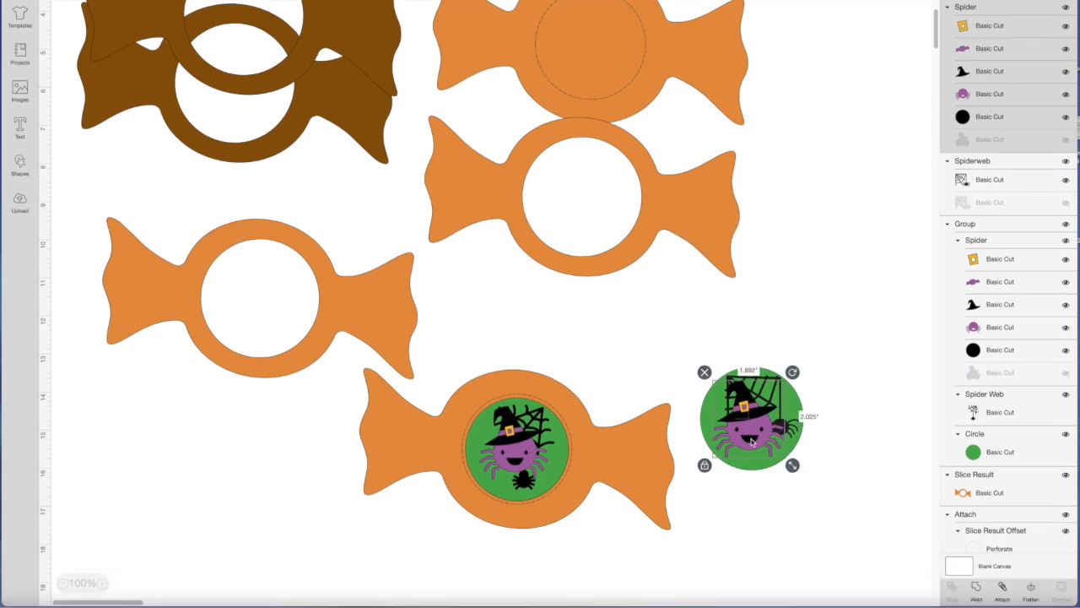
{"action": "left_click", "coordinate": [771, 554]}
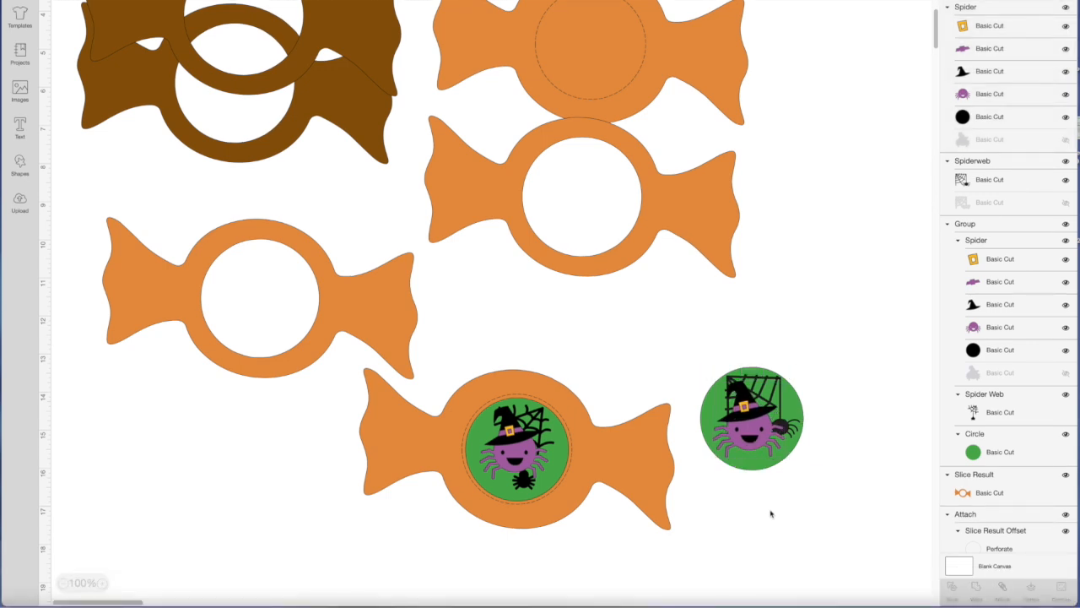
Move the original grouped spider card off the lower candy and place it beside the upper solid orange candy.
{"action": "scroll", "coordinate": [770, 512], "scroll_direction": "left", "scroll_amount": 1}
{"action": "scroll", "coordinate": [720, 512], "scroll_direction": "down", "scroll_amount": 2}
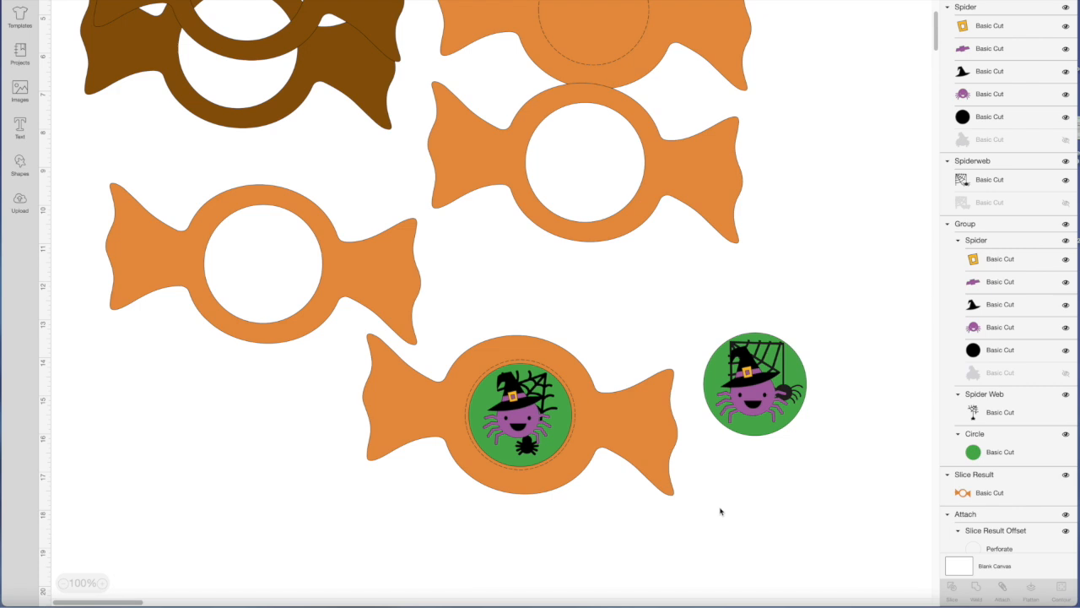
{"action": "scroll", "coordinate": [720, 512], "scroll_direction": "up", "scroll_amount": 7}
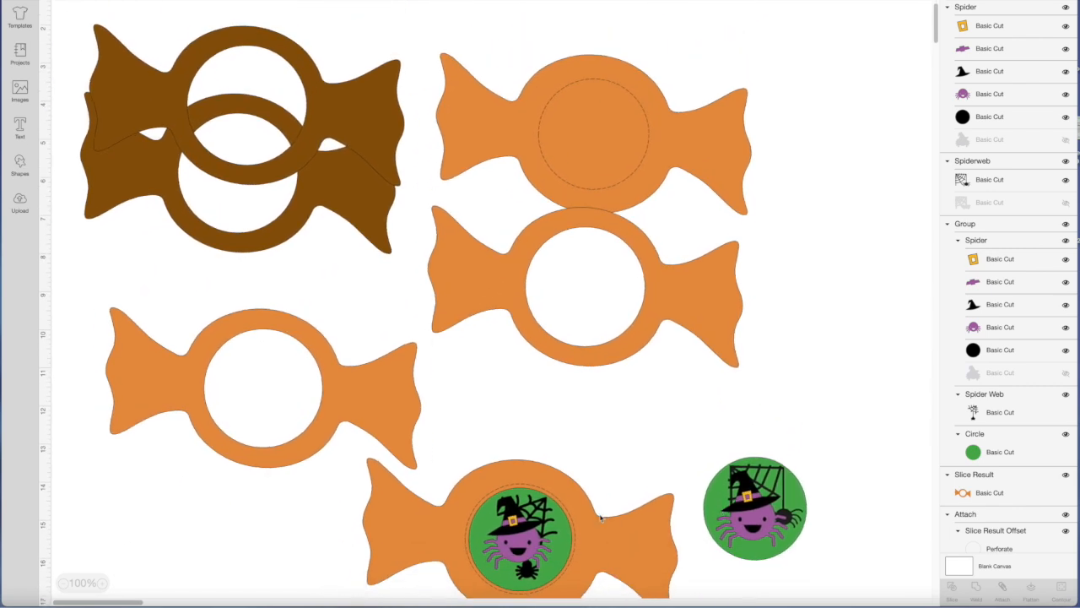
{"action": "left_click_drag", "start_coordinate": [525, 540], "coordinate": [822, 130]}
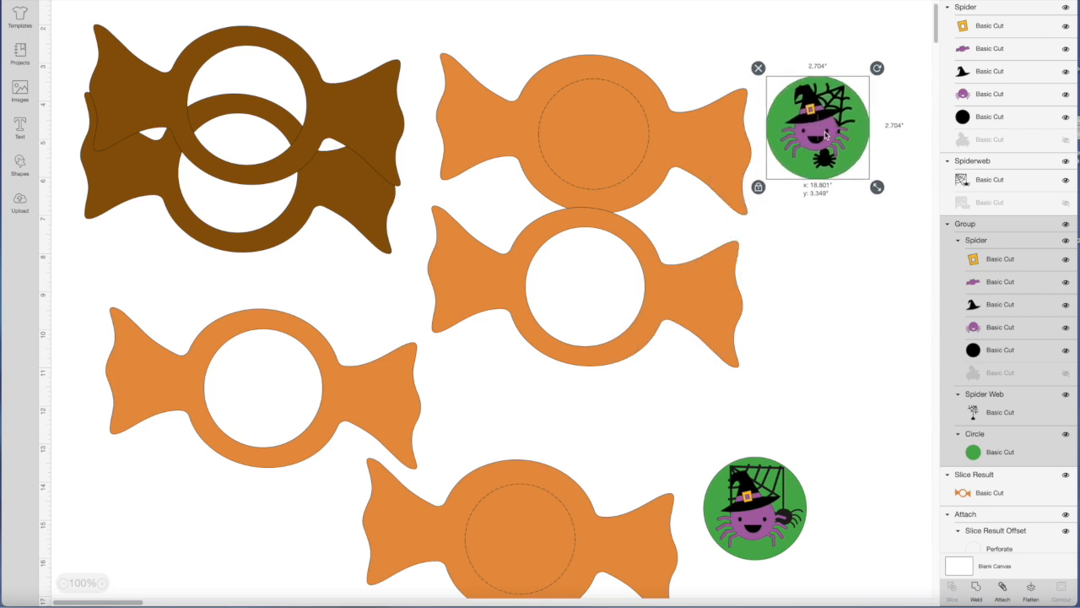
Delete the lower attached candy, the separate hollow orange candy below the brown ones, and the newly decorated green circle.
{"action": "left_click", "coordinate": [549, 552]}
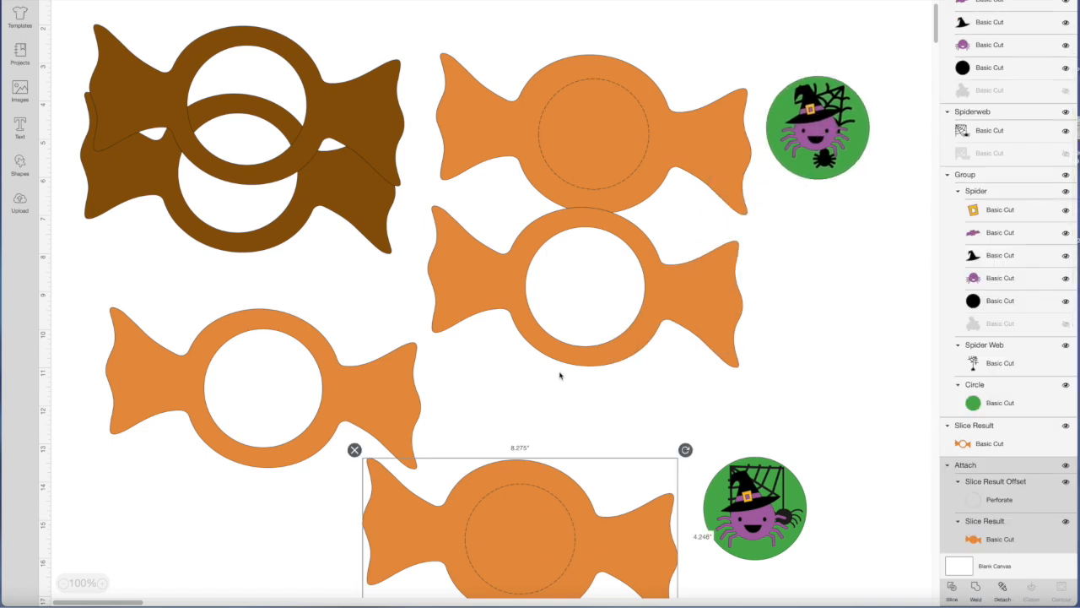
{"action": "key", "text": "Delete"}
{"action": "left_click", "coordinate": [359, 386]}
{"action": "key", "text": "Delete"}
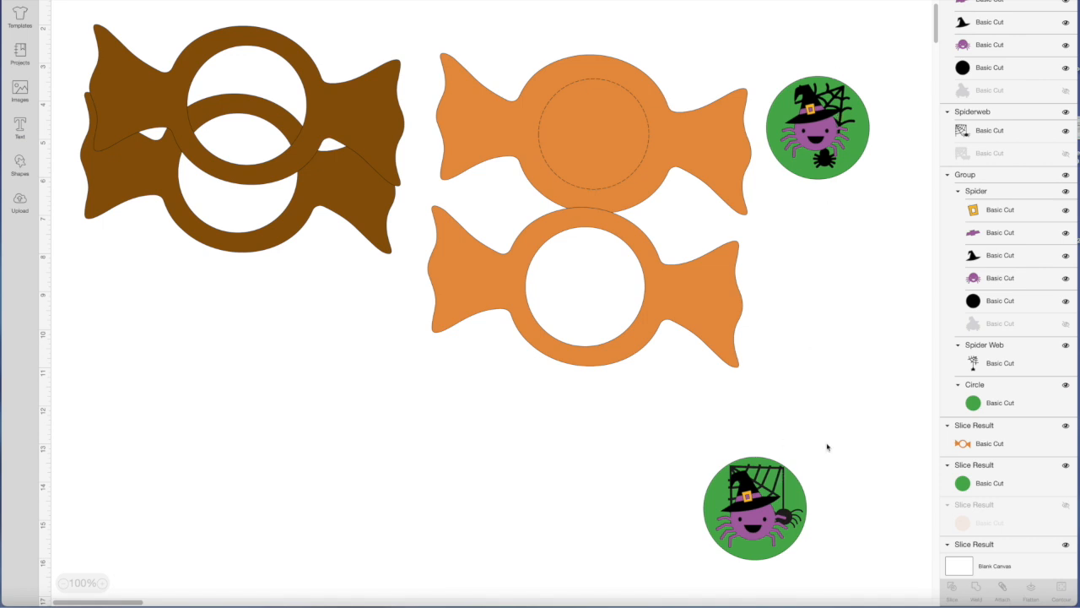
{"action": "left_click", "coordinate": [760, 506]}
{"action": "key", "text": "Delete"}
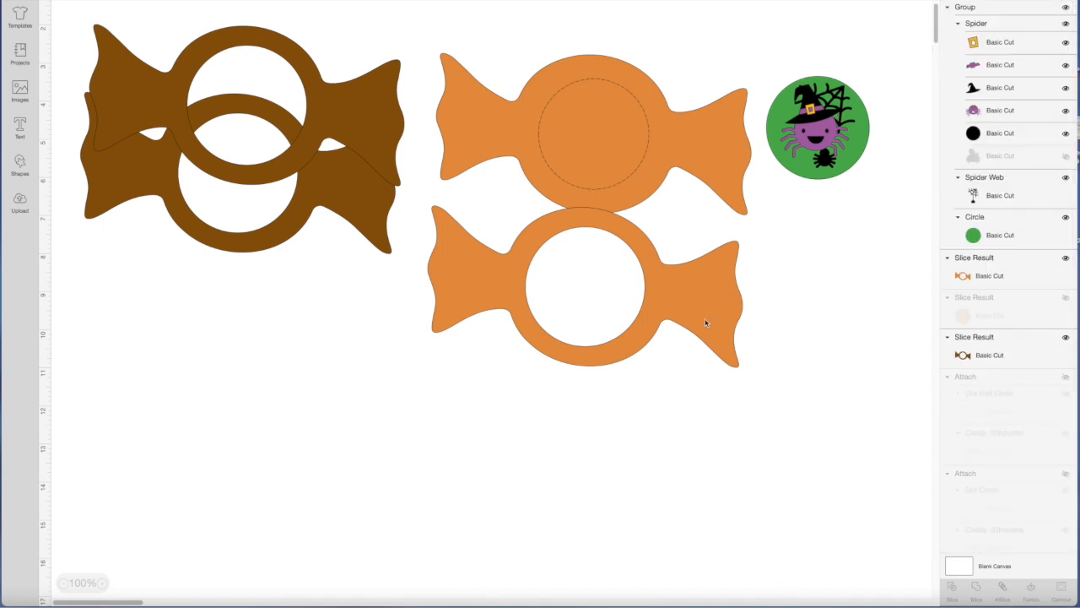
{"action": "scroll", "coordinate": [549, 280], "scroll_direction": "up", "scroll_amount": 3}
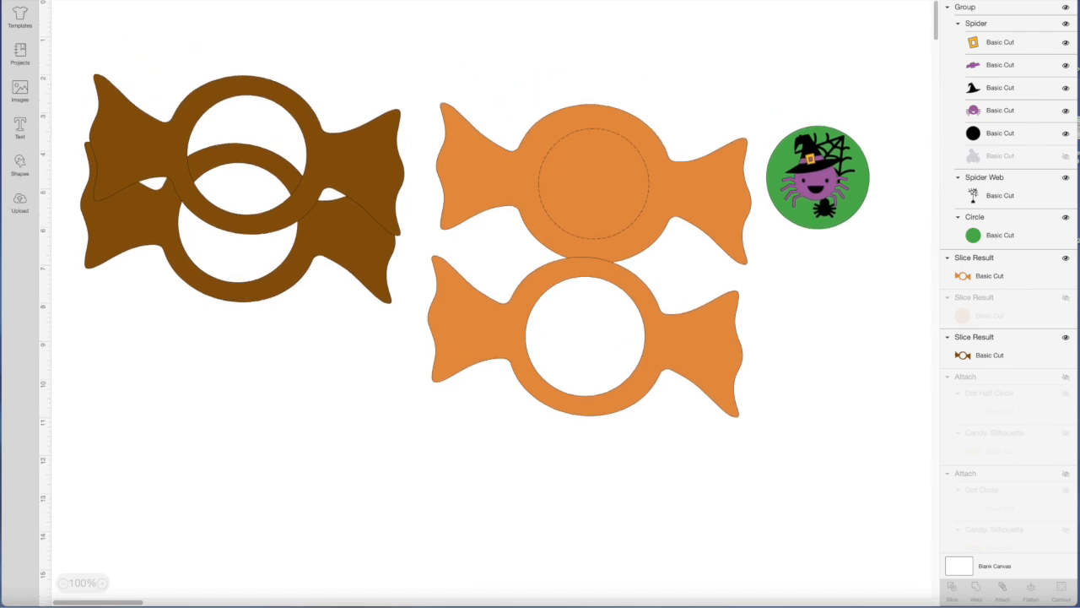